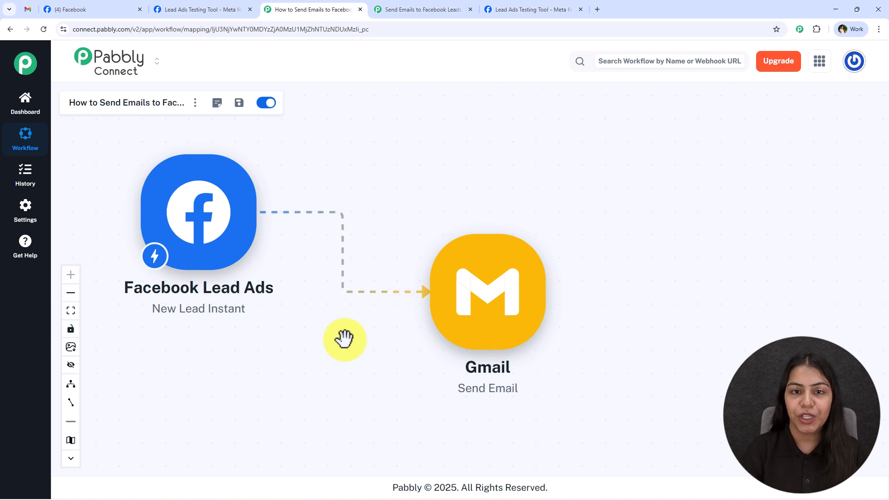
- Submit a test lead through the Digital Dynamics form preview in the Lead Ads Testing Tool
click(568, 10)
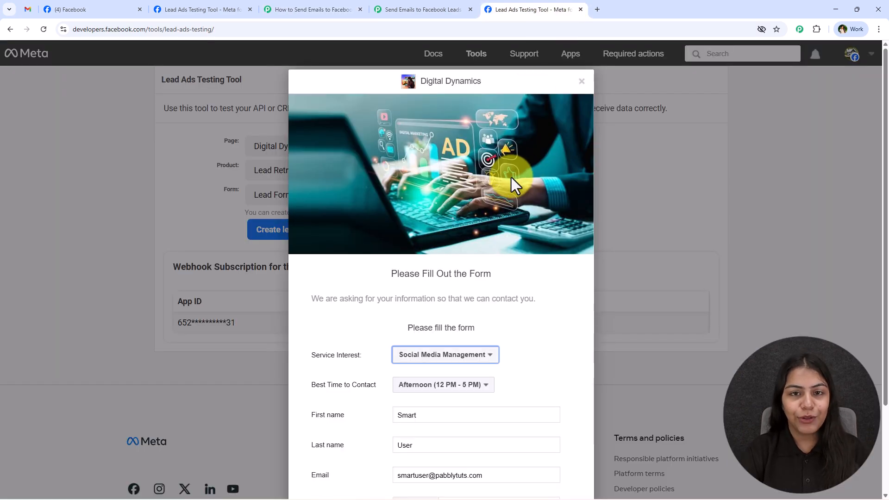
scroll(398, 241, down, 2)
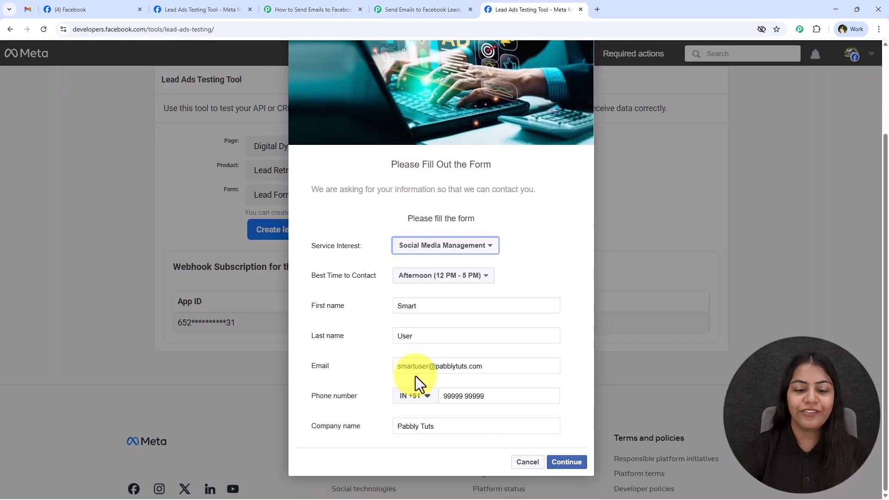
click(565, 461)
click(578, 354)
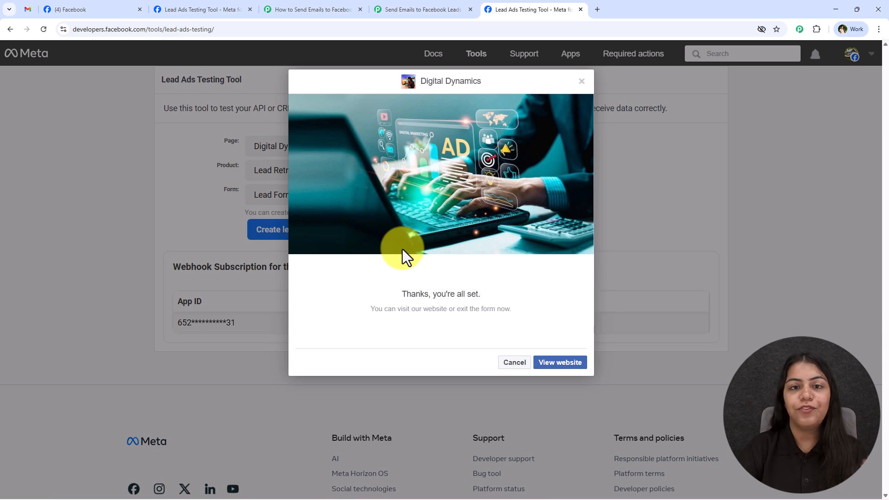
click(29, 9)
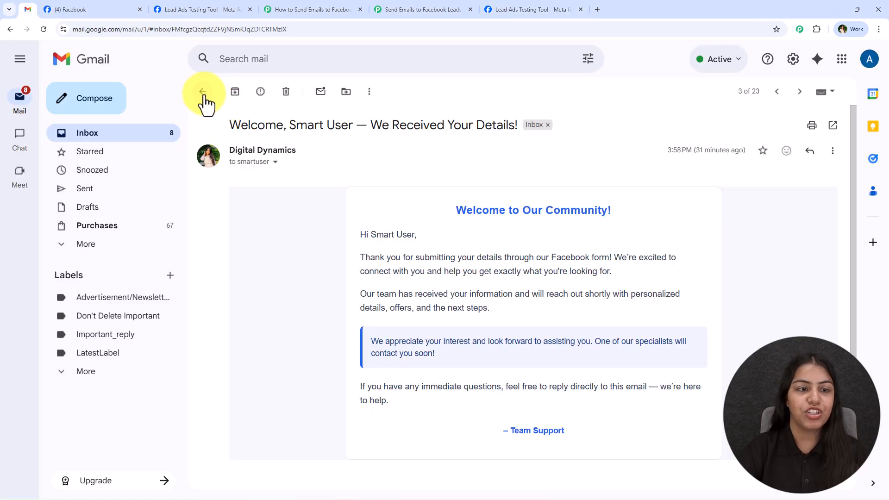
- Return to the Gmail inbox and refresh it until the new email arrives
click(204, 91)
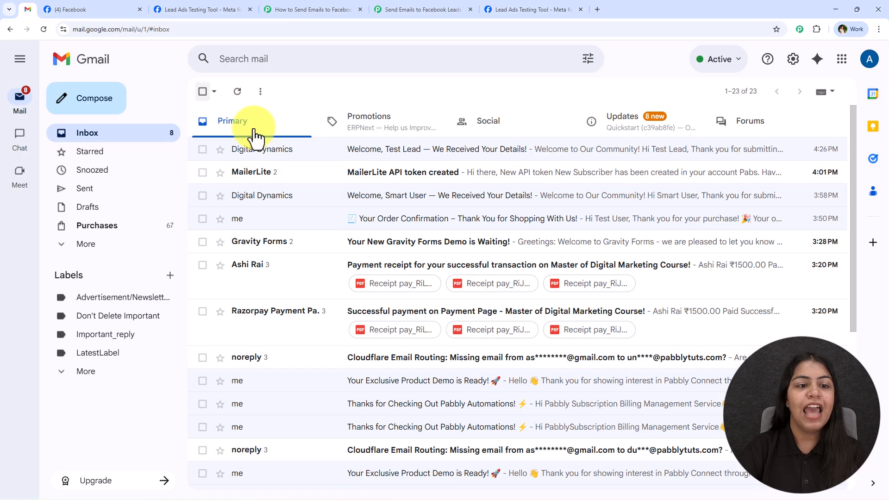
click(238, 92)
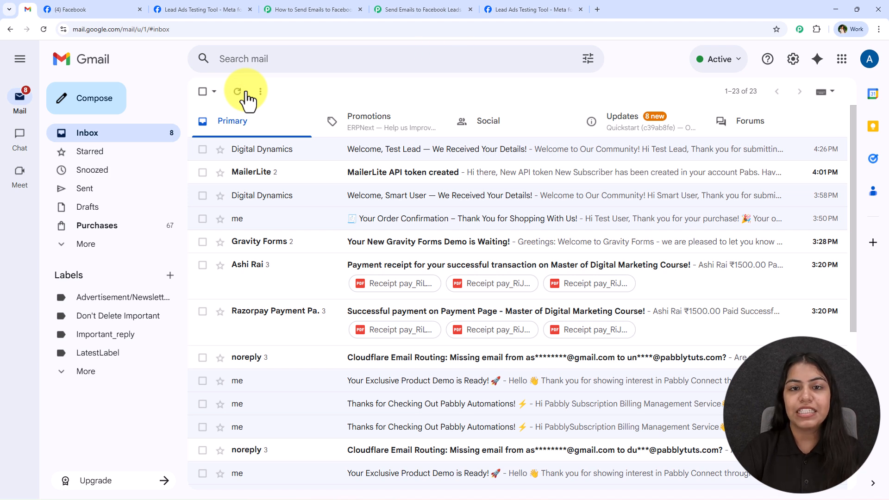
click(238, 92)
click(237, 92)
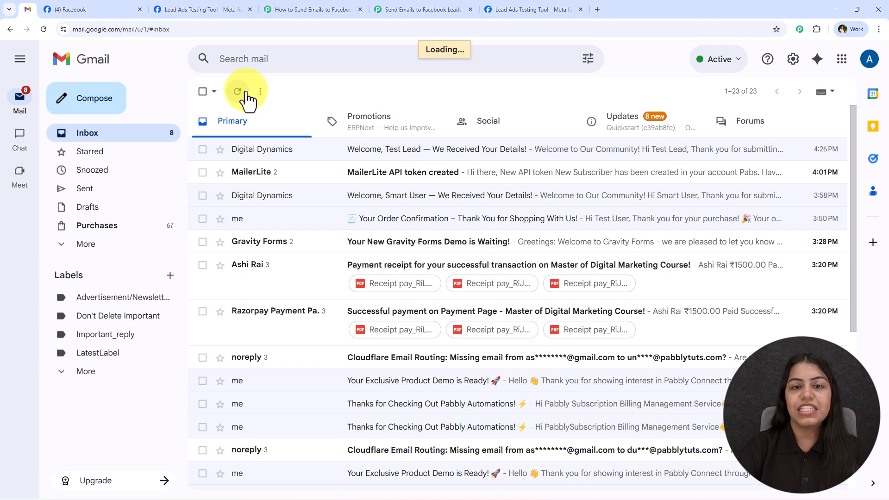
click(238, 91)
click(238, 92)
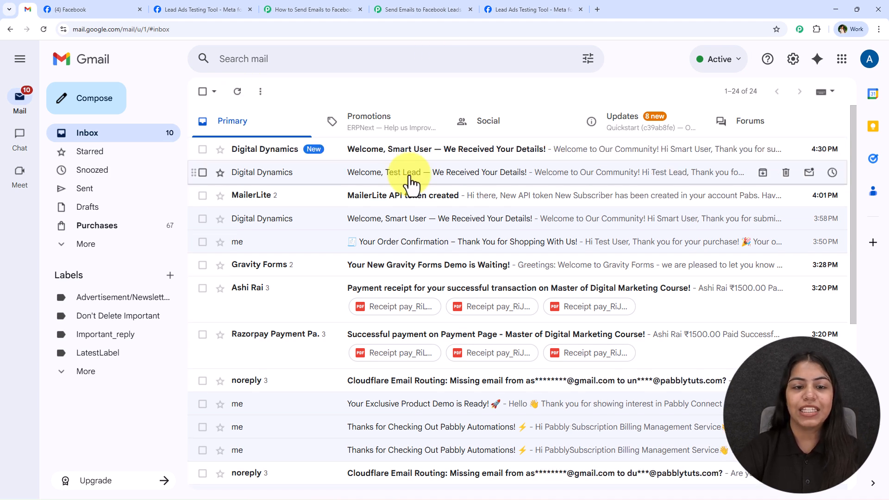
- Read the personalized greeting in the Digital Dynamics welcome email
click(406, 149)
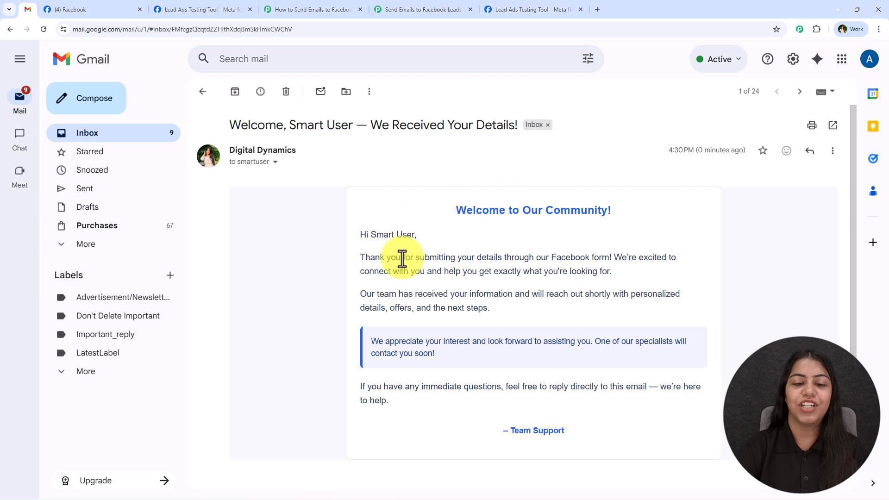
drag(341, 238, 604, 204)
click(621, 228)
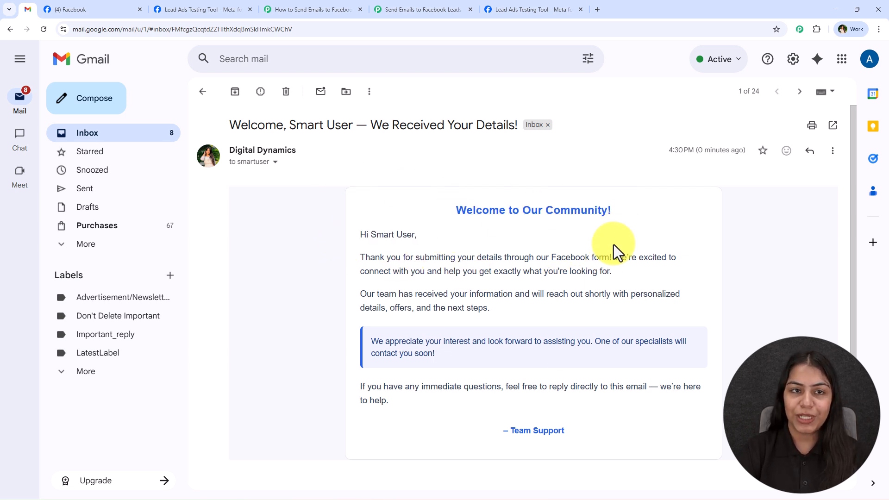
click(334, 9)
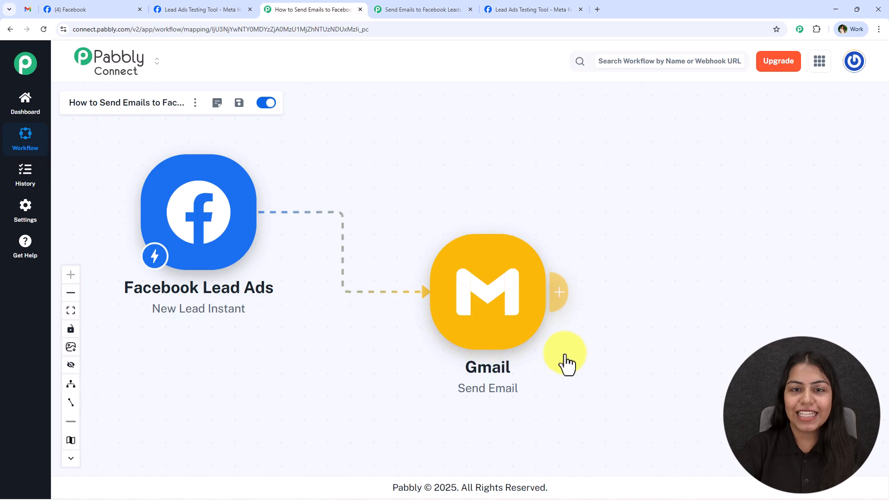
- Switch to the empty Send Emails to Facebook… workflow tab
click(31, 7)
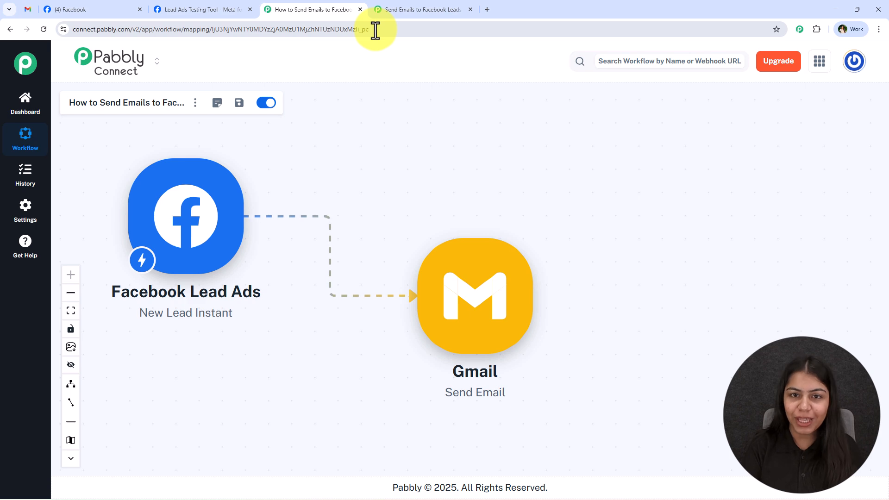
click(388, 7)
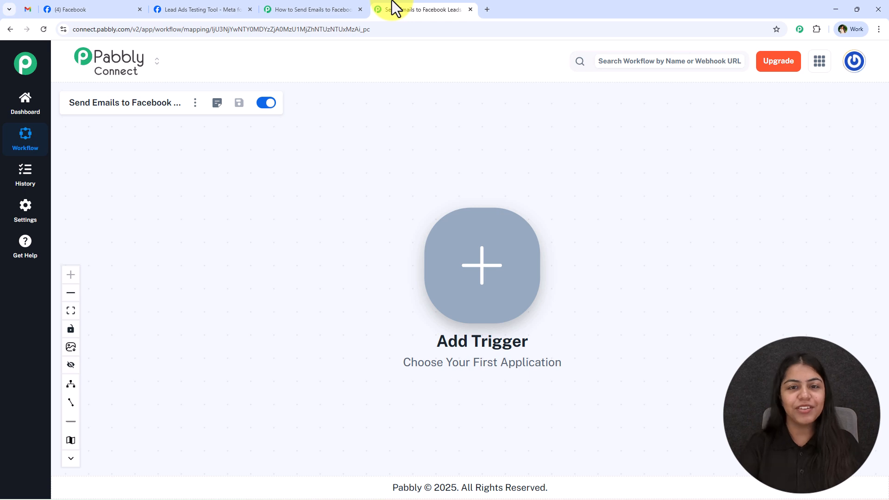
- Load pabbly.com/connect in a new tab, then close it
click(488, 10)
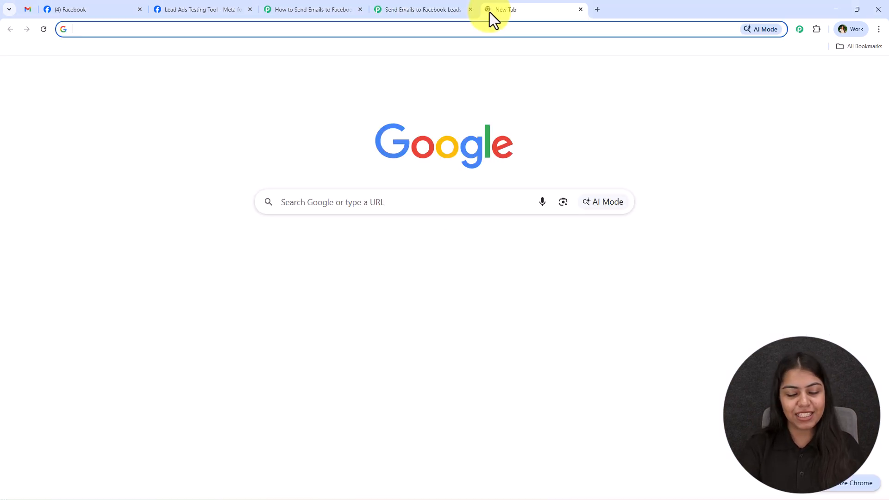
text(pabbly.com/con)
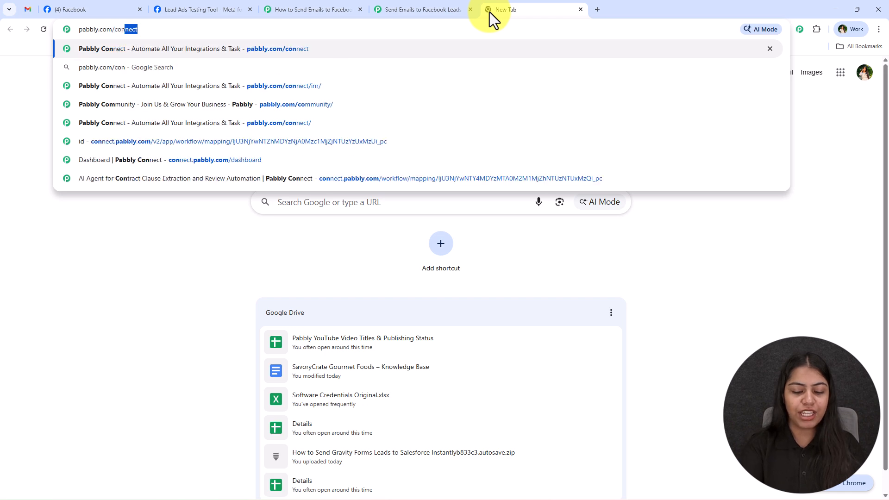
key(Return)
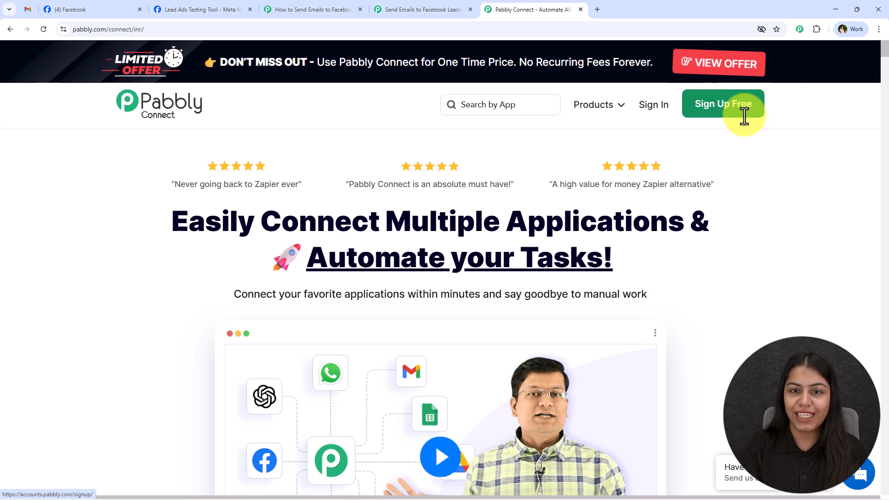
click(579, 9)
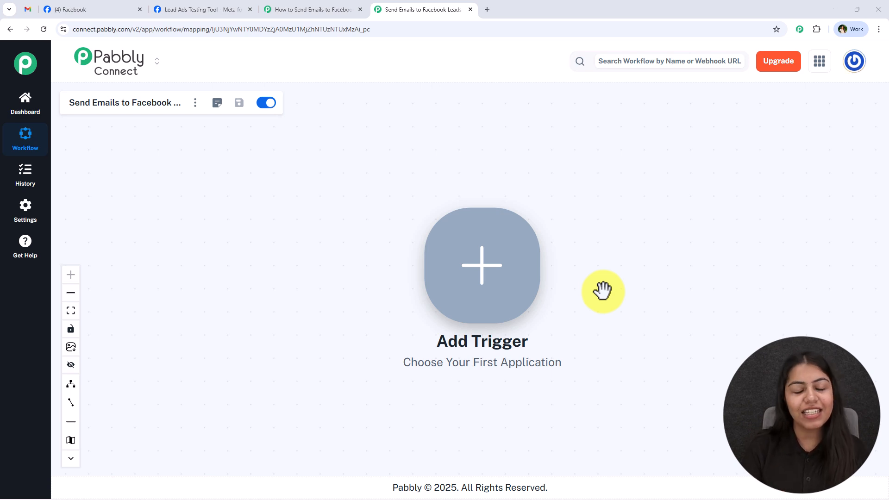
- Set the trigger app to Facebook Lead Ads with the New Lead Instant event
drag(603, 290, 309, 233)
click(209, 229)
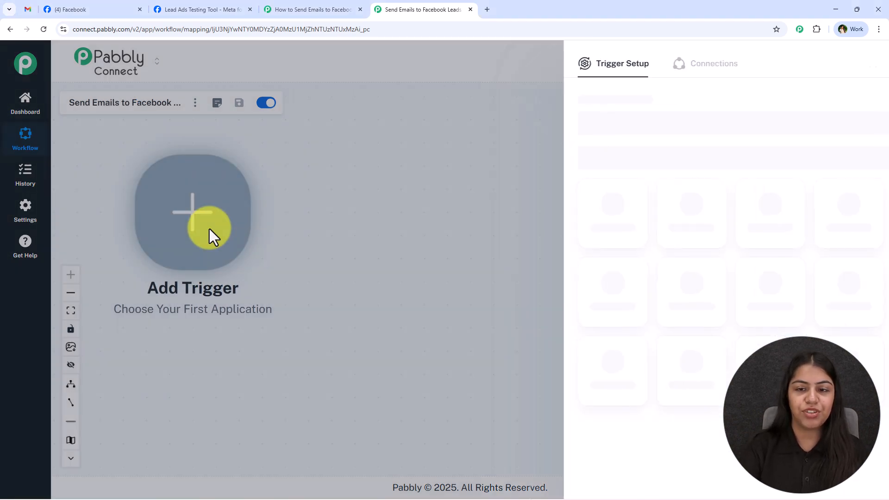
text(Faceboo)
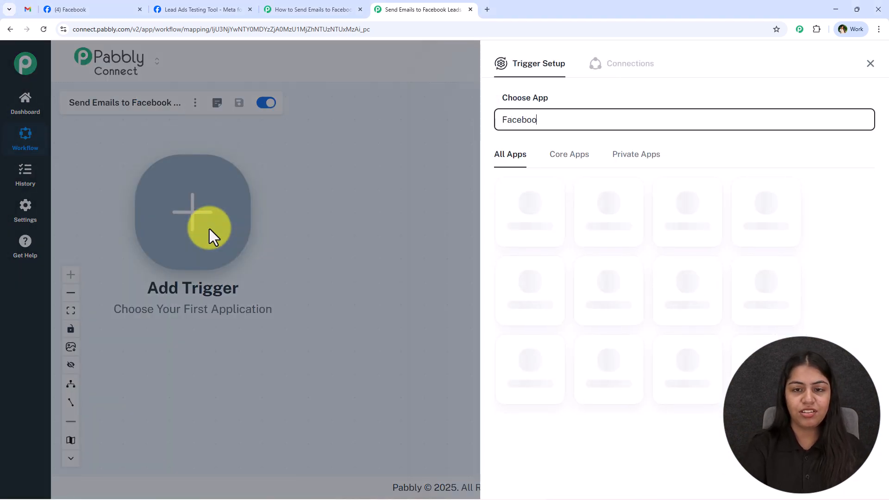
text(k)
click(539, 250)
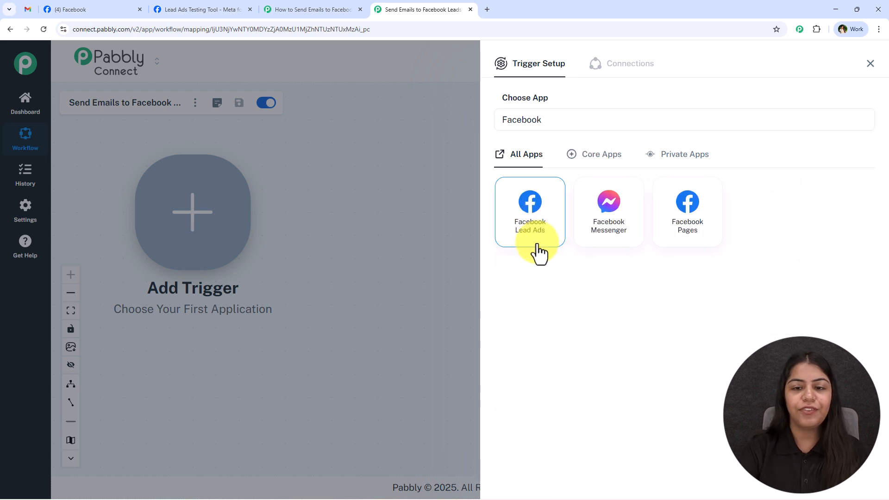
click(670, 174)
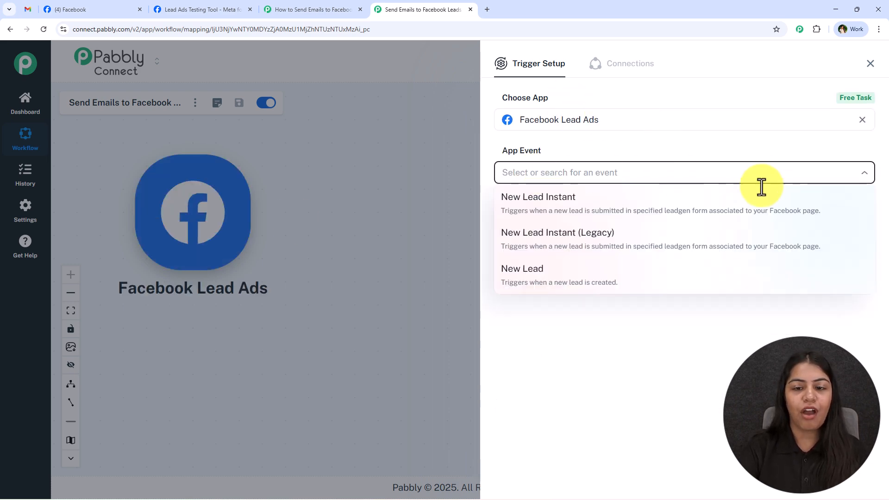
click(740, 198)
click(503, 209)
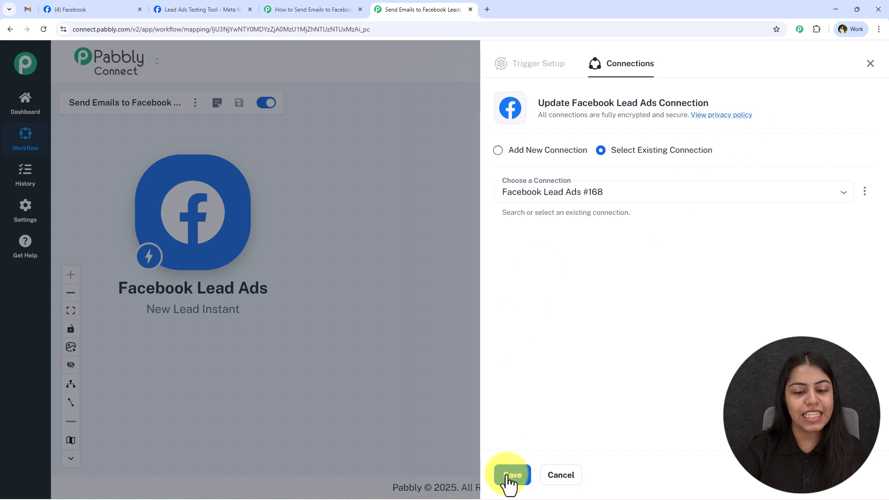
- Add a new Facebook Lead Ads connection authorized with the logged-in Facebook account
click(567, 150)
click(550, 258)
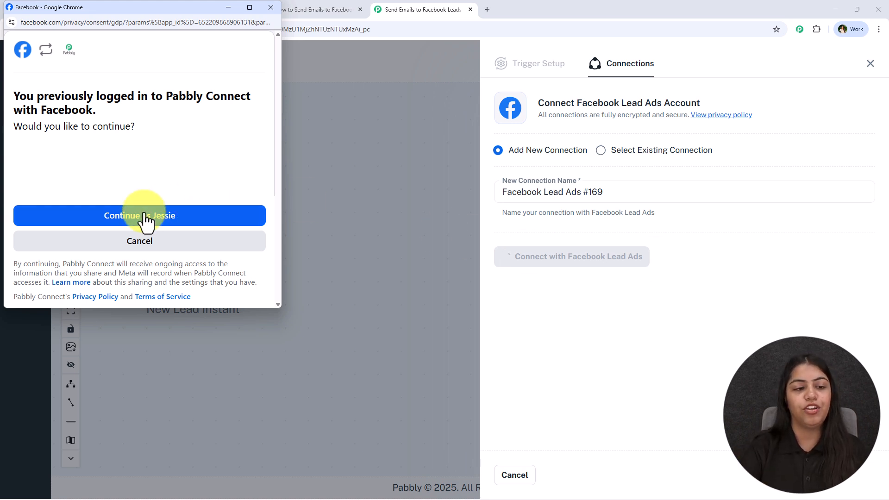
click(183, 223)
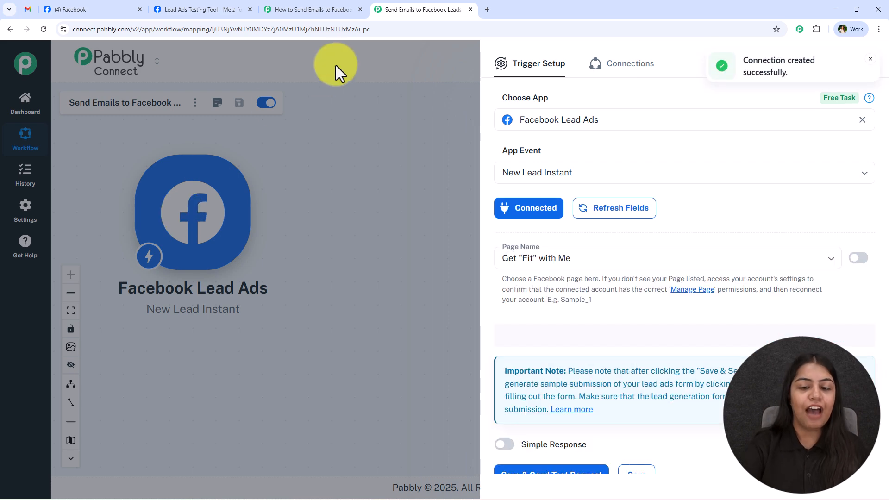
- Select the Digital Dynamics page and Lead Form 2 as the lead gen form
click(573, 257)
text(di)
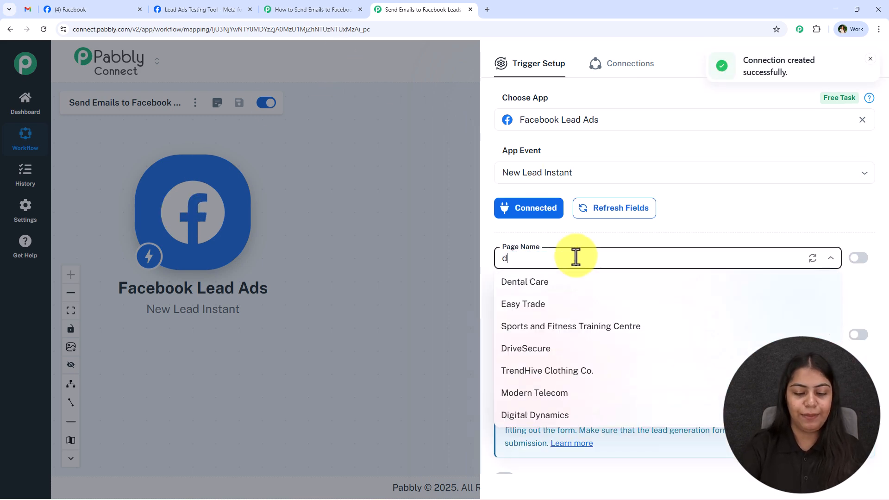
click(553, 281)
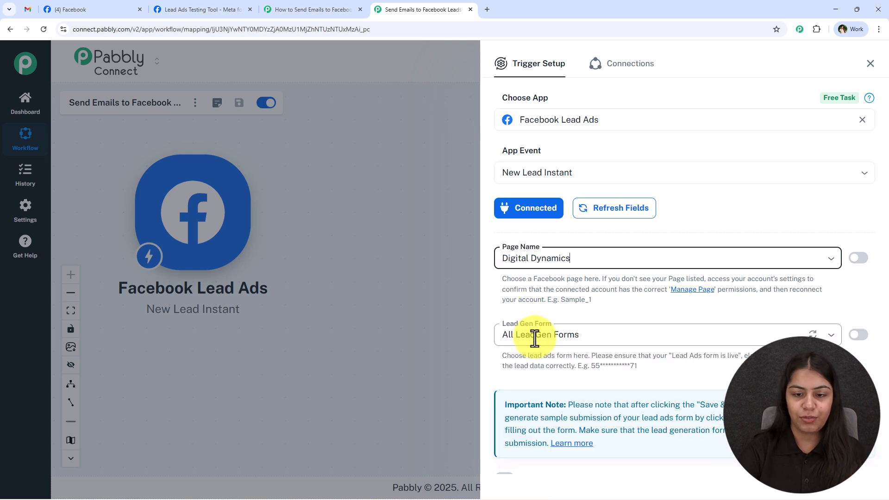
click(534, 336)
scroll(531, 252, down, 3)
scroll(532, 232, down, 1)
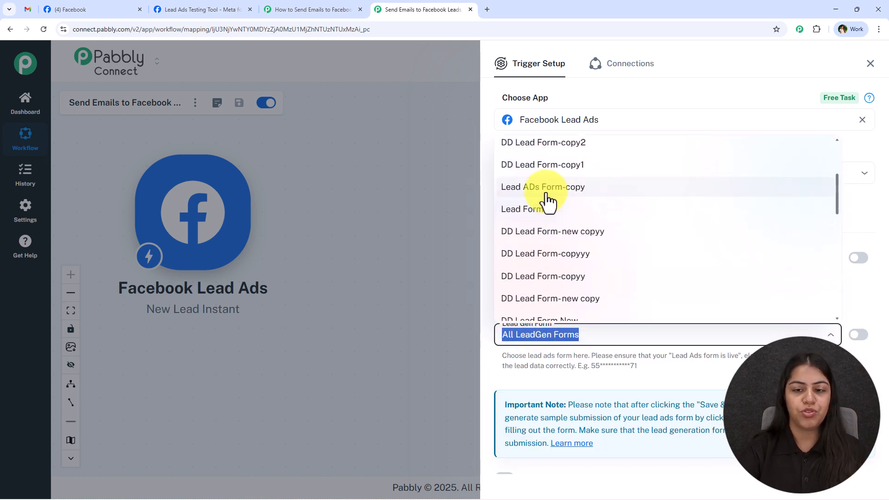
click(546, 187)
scroll(544, 278, down, 1)
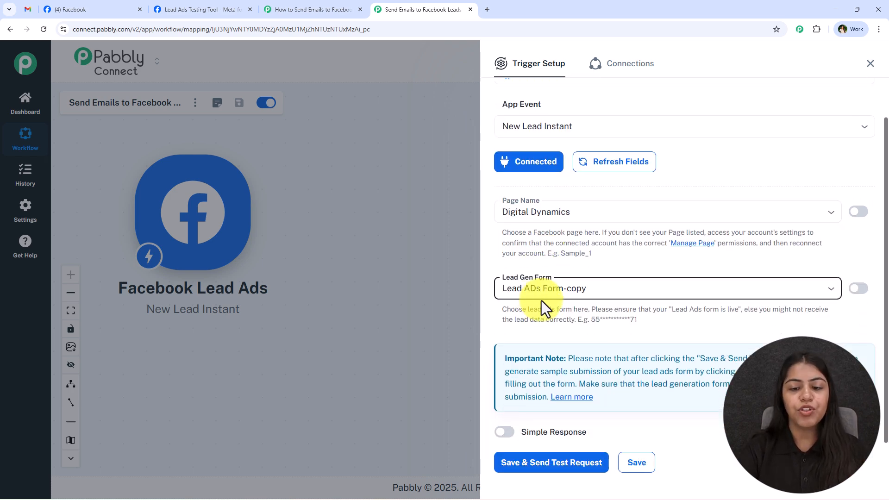
click(546, 288)
scroll(540, 367, down, 3)
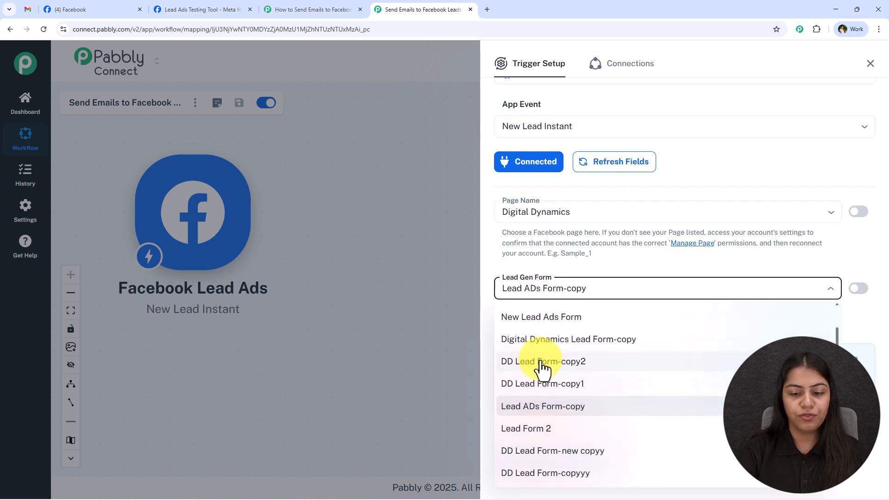
click(532, 405)
click(560, 292)
scroll(551, 361, up, 2)
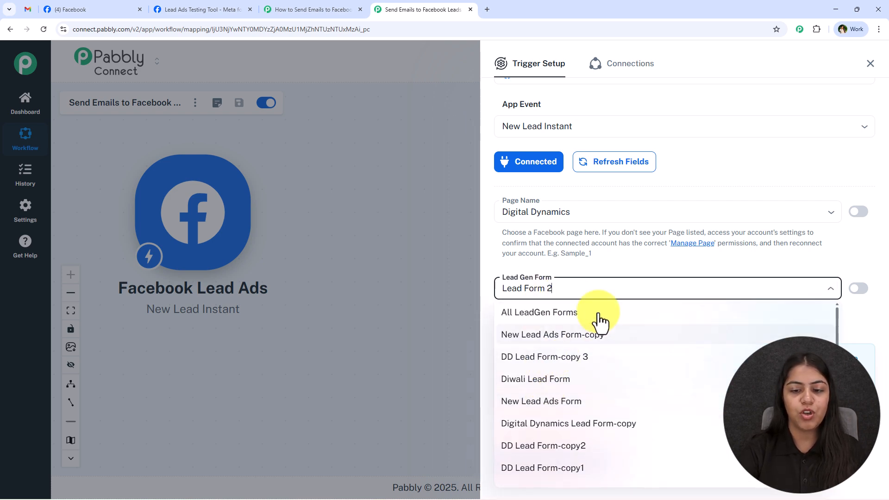
click(584, 276)
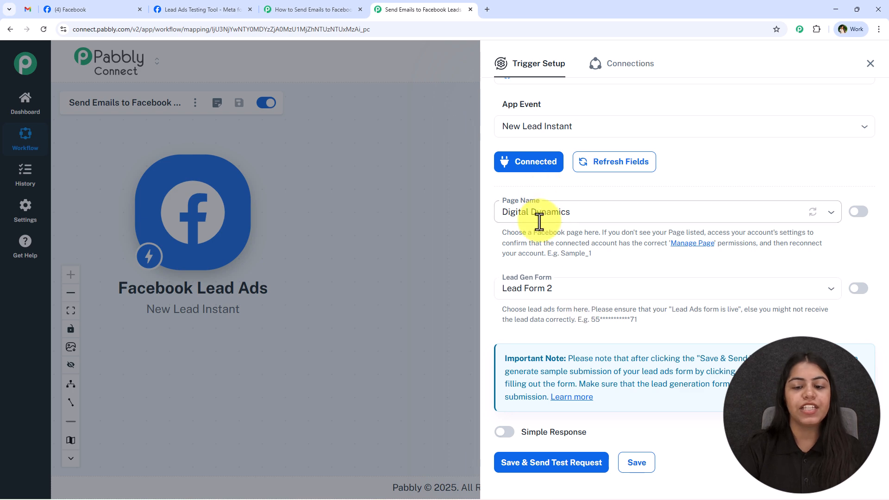
- Turn on Simple Response, then save and send a test request
scroll(583, 324, down, 1)
scroll(583, 324, down, 1)
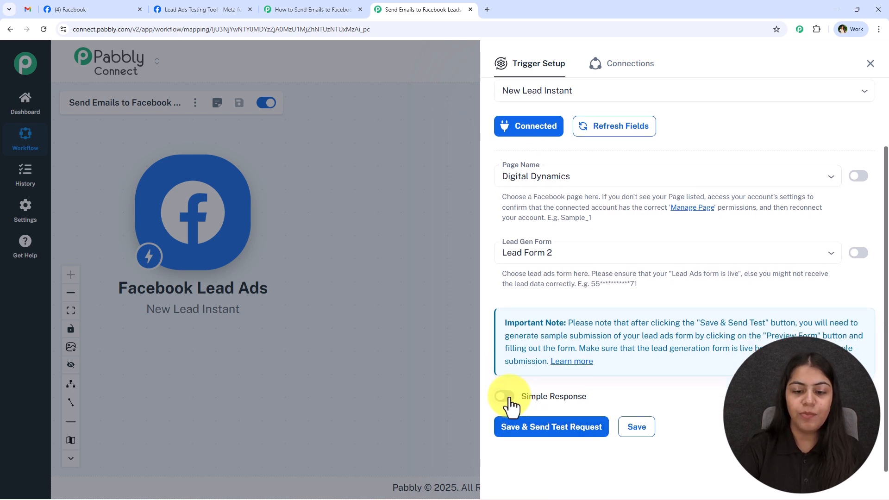
click(507, 396)
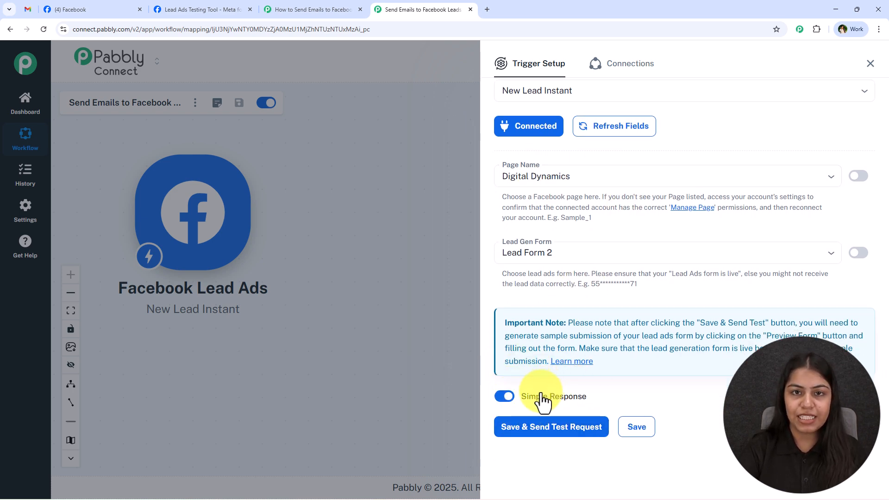
click(506, 393)
click(509, 395)
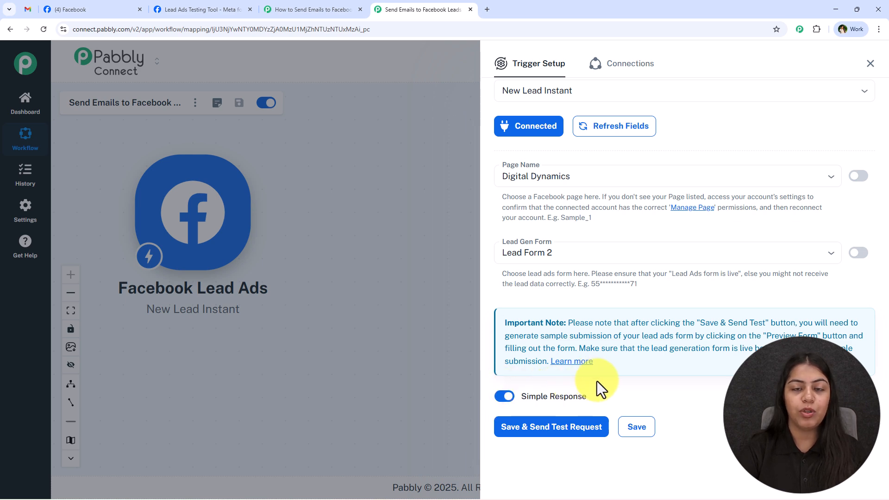
click(530, 430)
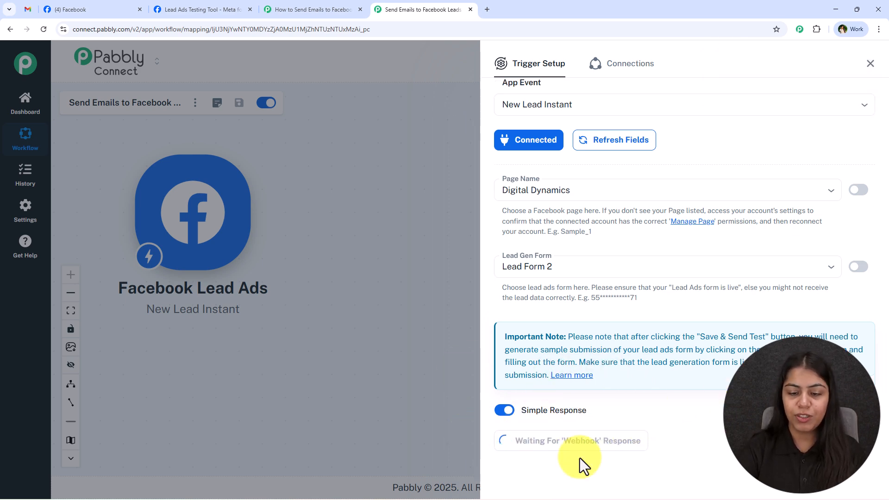
- Search 'meta', open Meta for Developers, and reach the developer tools list
click(488, 2)
text(meta)
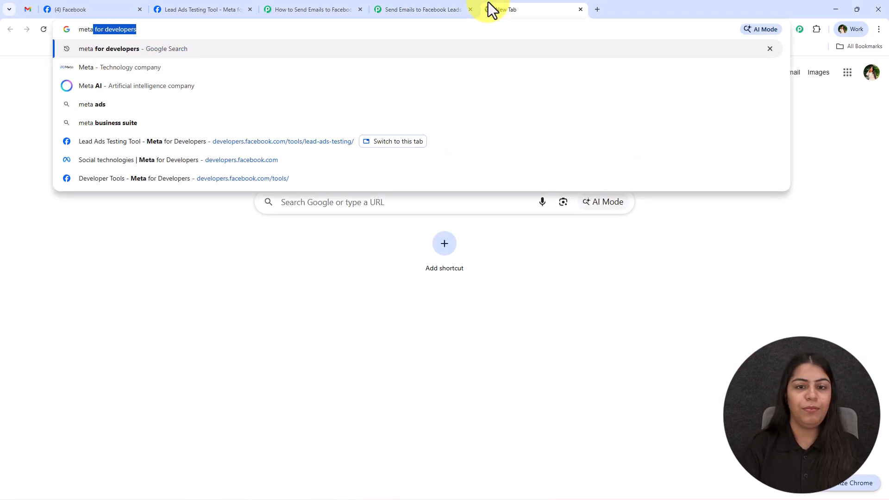
key(Return)
click(222, 168)
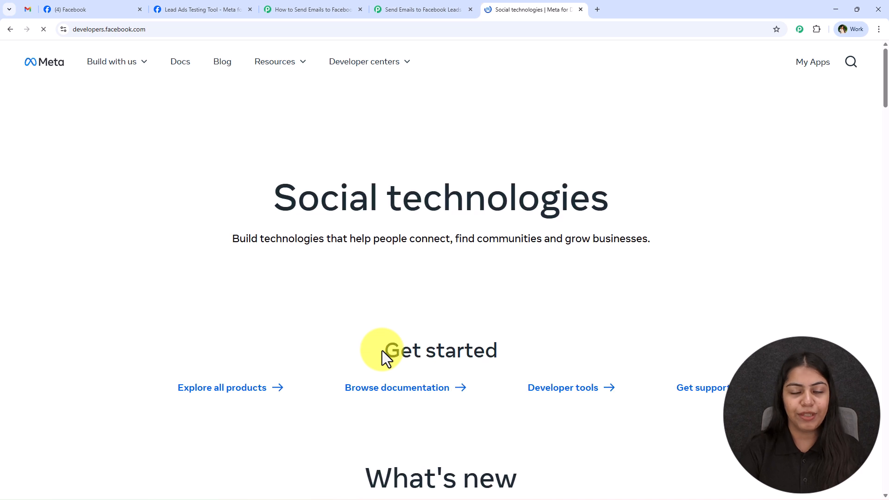
mouse_move(285, 78)
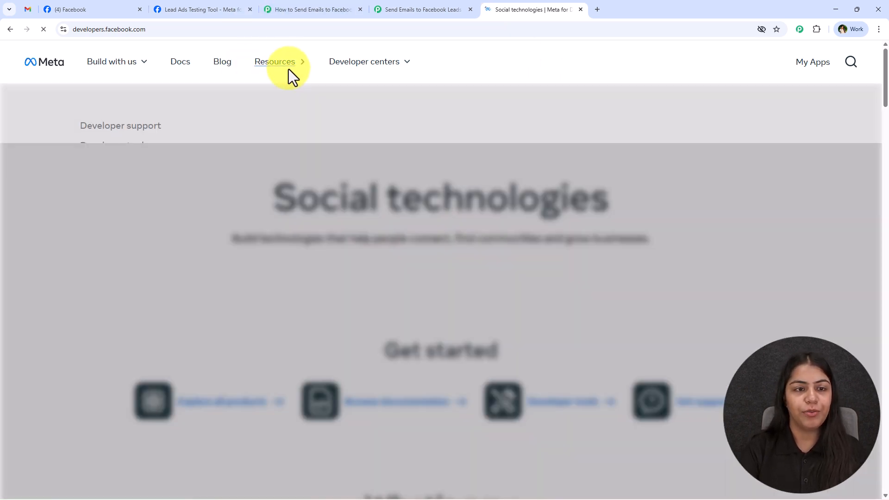
click(156, 151)
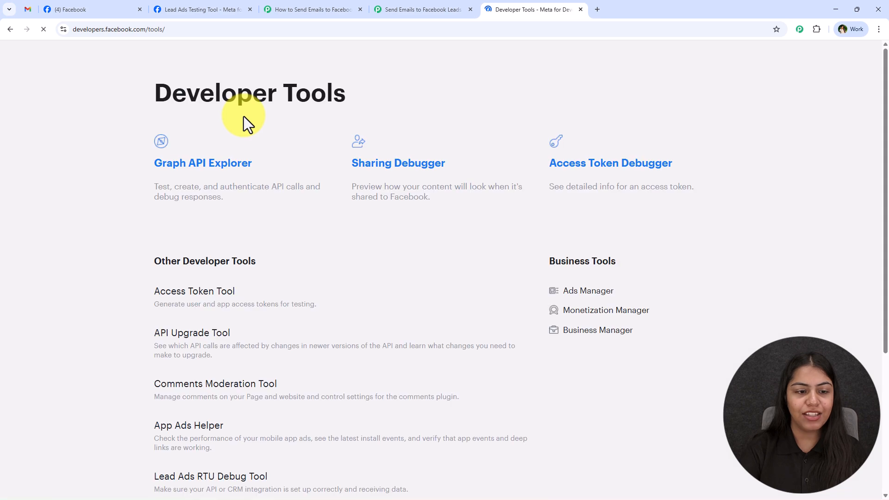
middle_click(216, 241)
middle_click(216, 241)
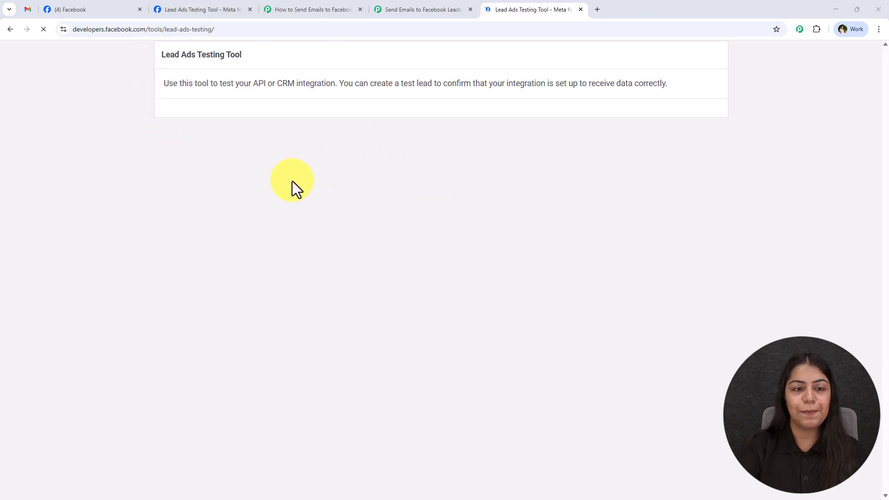
- Set the testing tool to page Digital Dynamics, Lead Form 2, and product Lead Retrieval
click(435, 7)
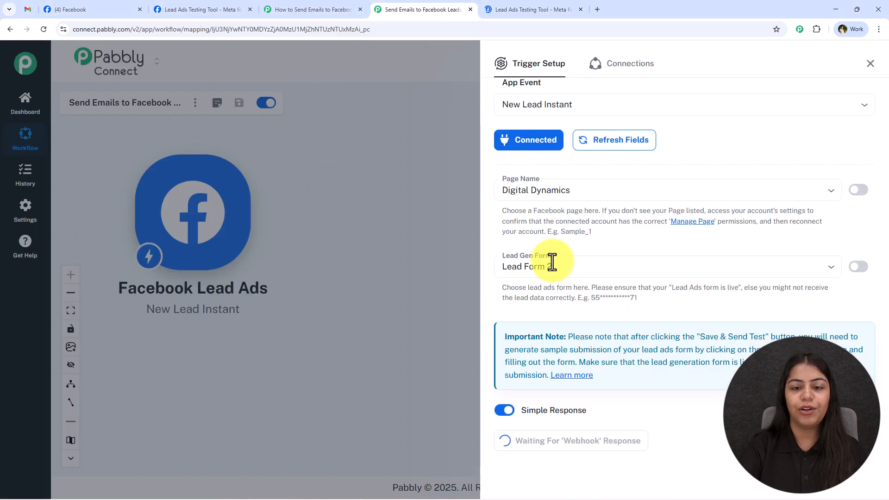
click(513, 7)
click(274, 147)
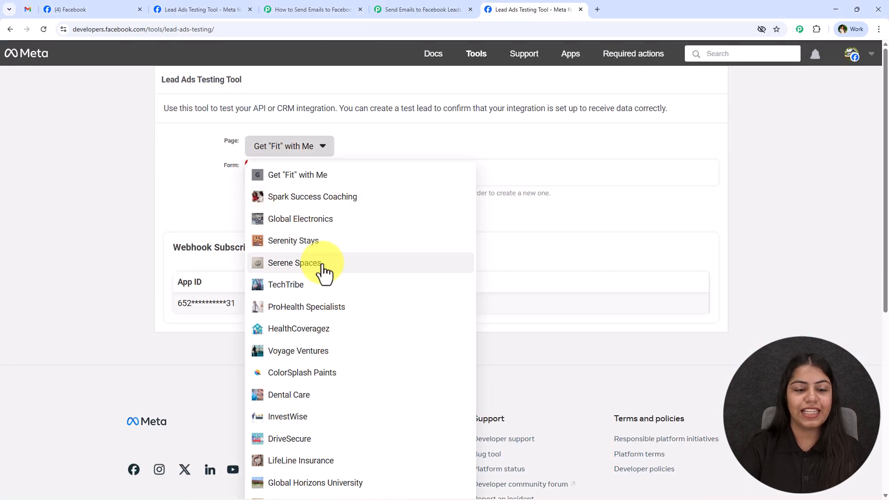
scroll(199, 421, down, 6)
click(301, 375)
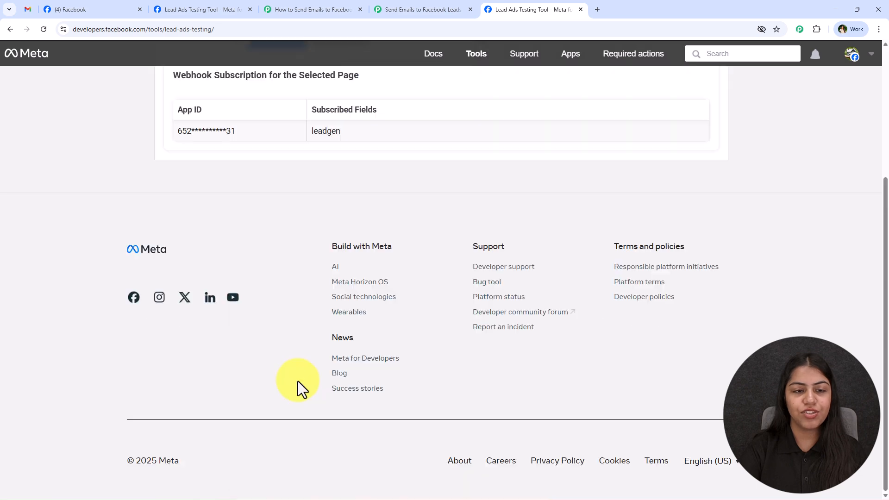
scroll(296, 381, up, 4)
click(265, 196)
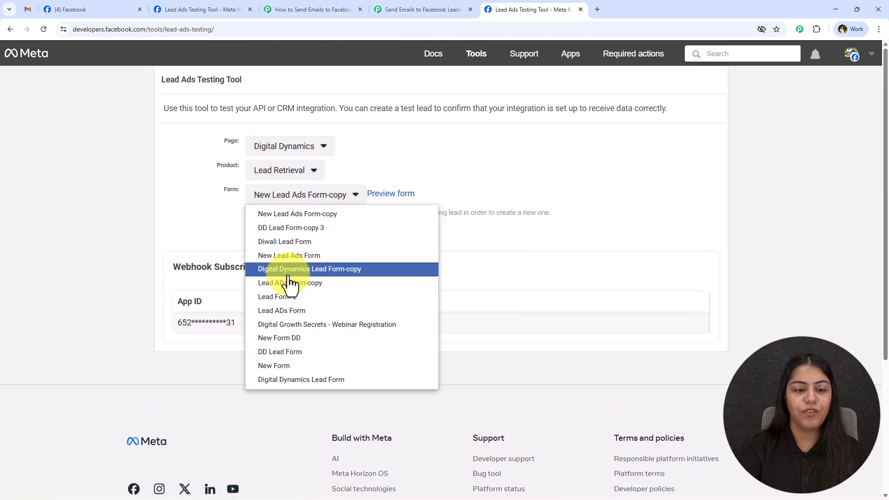
click(291, 300)
click(266, 175)
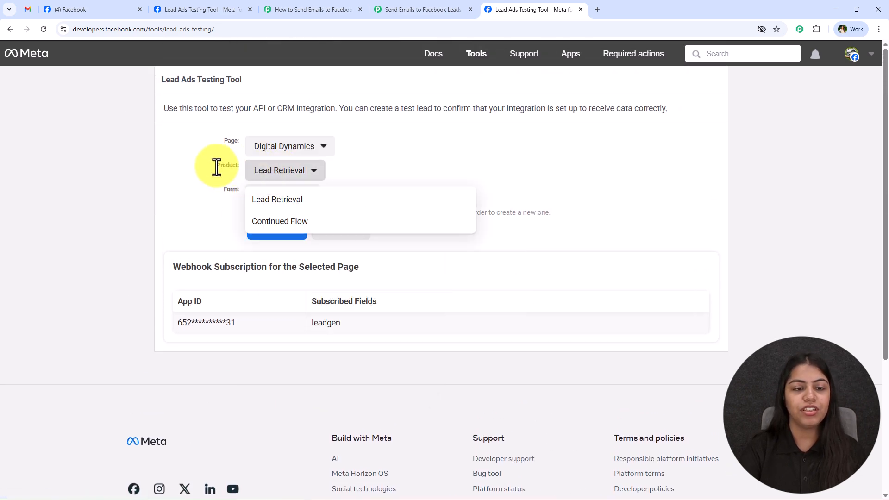
click(319, 199)
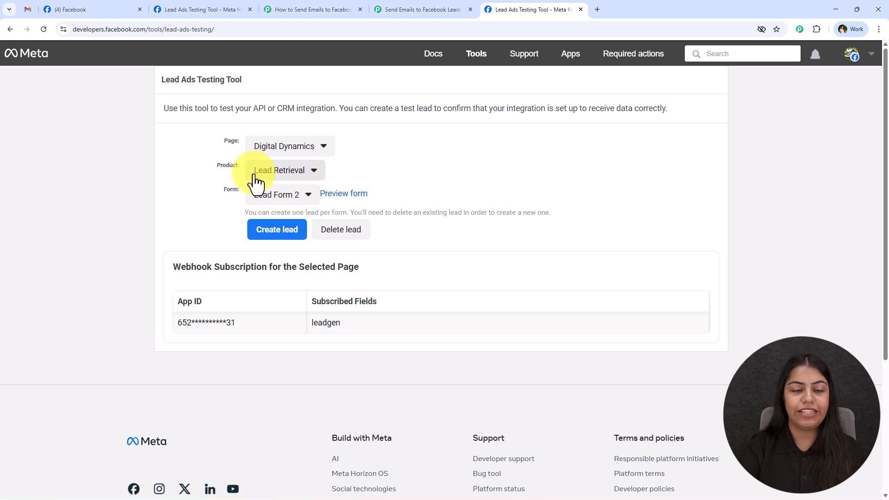
- Preview Lead Form 2 and choose Content Creation and Afternoon (12 PM - 5 PM)
click(352, 195)
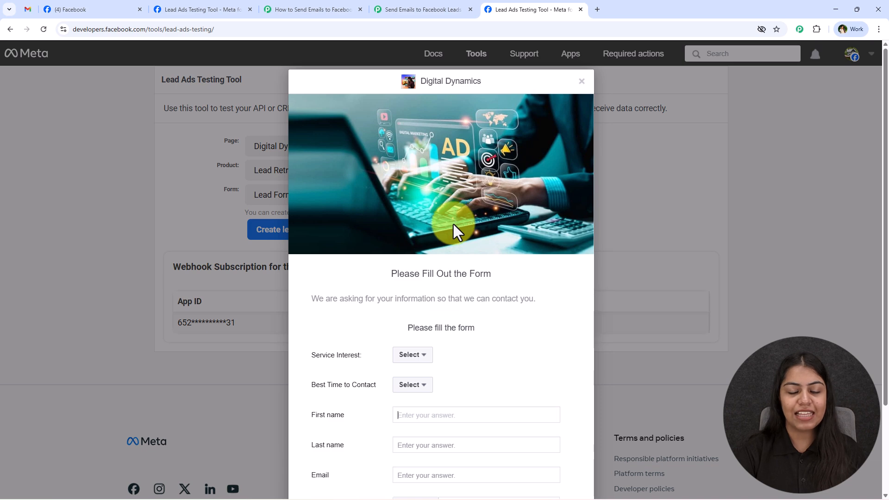
scroll(493, 307, down, 2)
click(412, 245)
click(403, 290)
click(402, 276)
click(405, 313)
- Fill in the name, email and company 'Pabbly Tuts', then submit the test lead
click(416, 297)
text(Test)
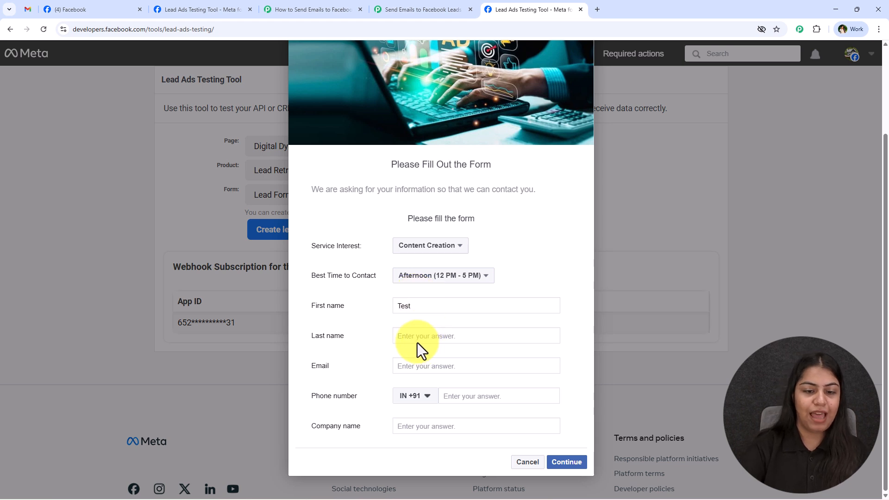
click(416, 335)
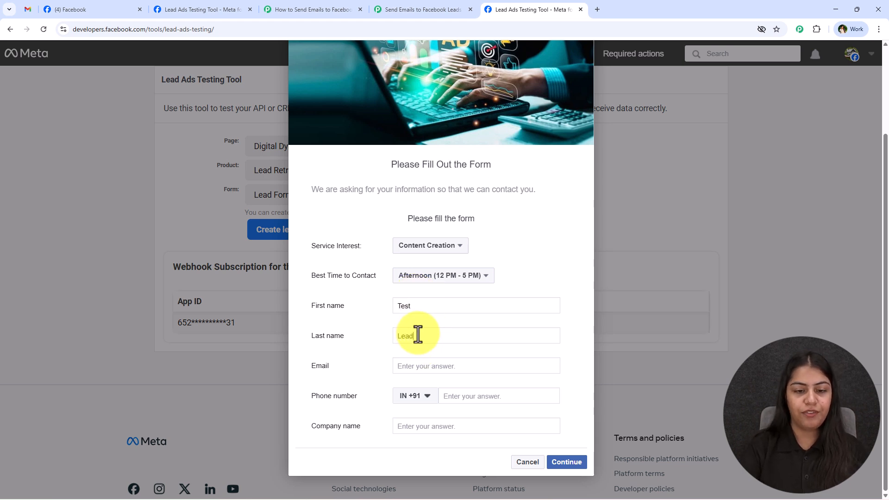
click(425, 365)
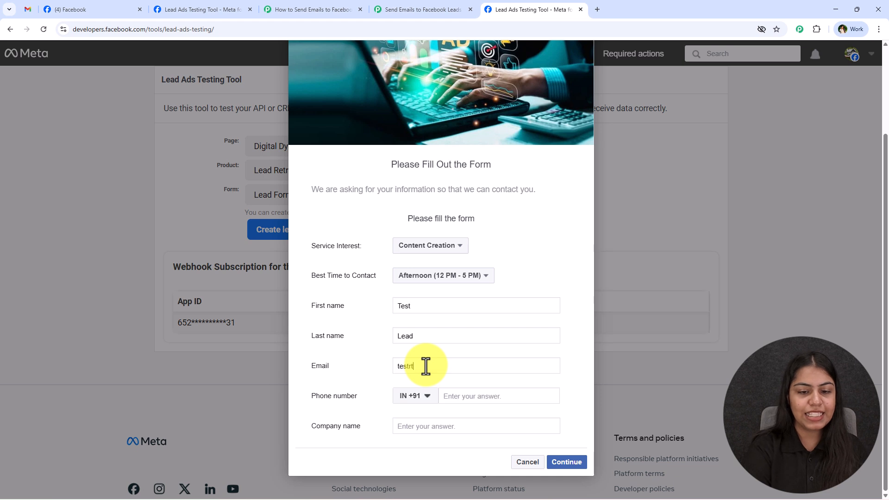
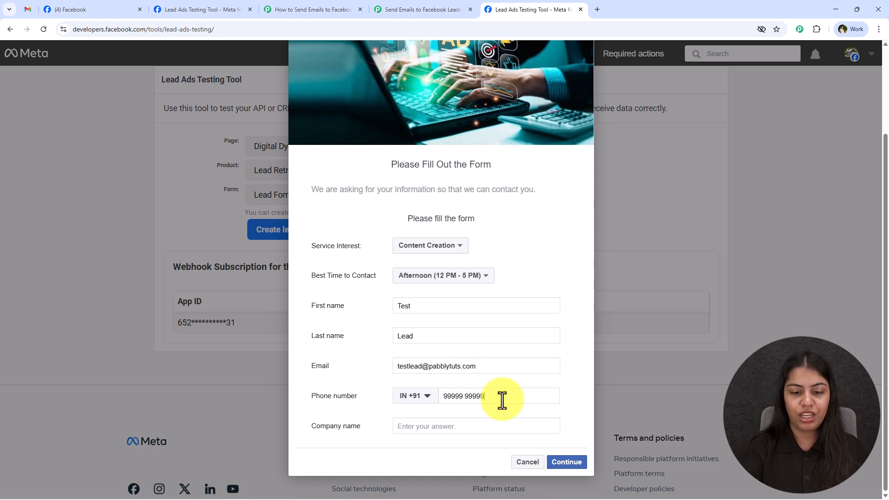
click(487, 419)
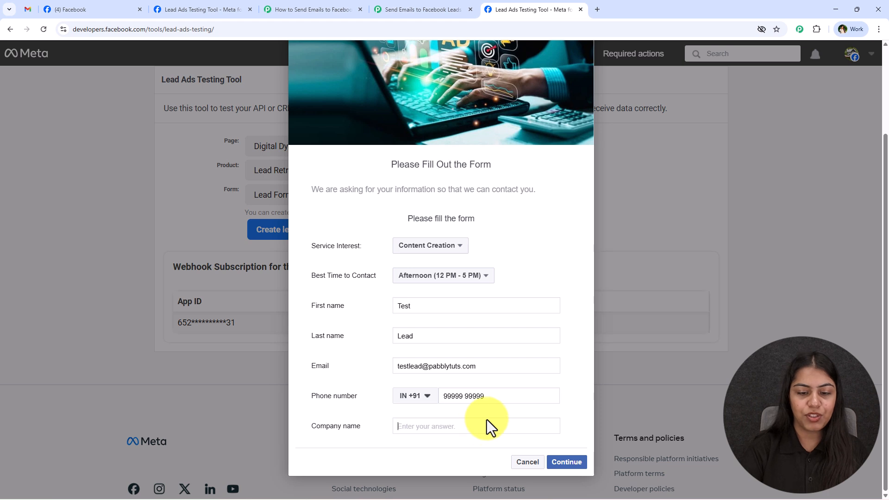
text(Pabbly Tuts)
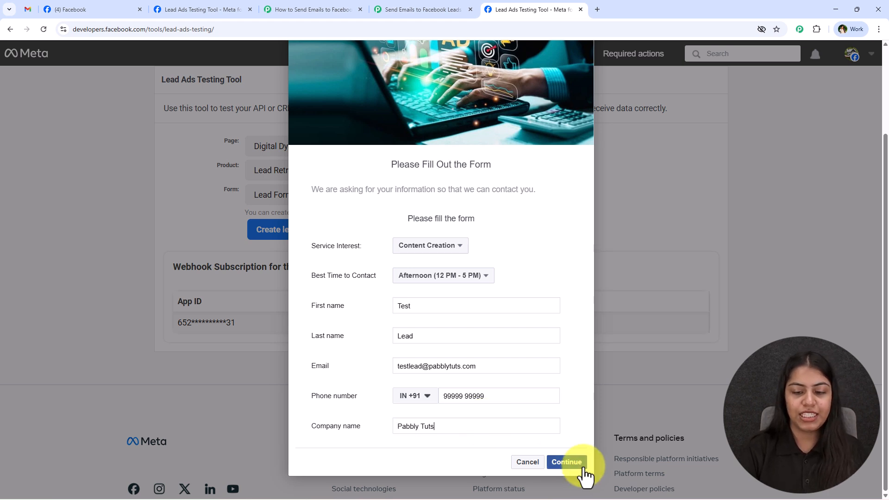
click(567, 462)
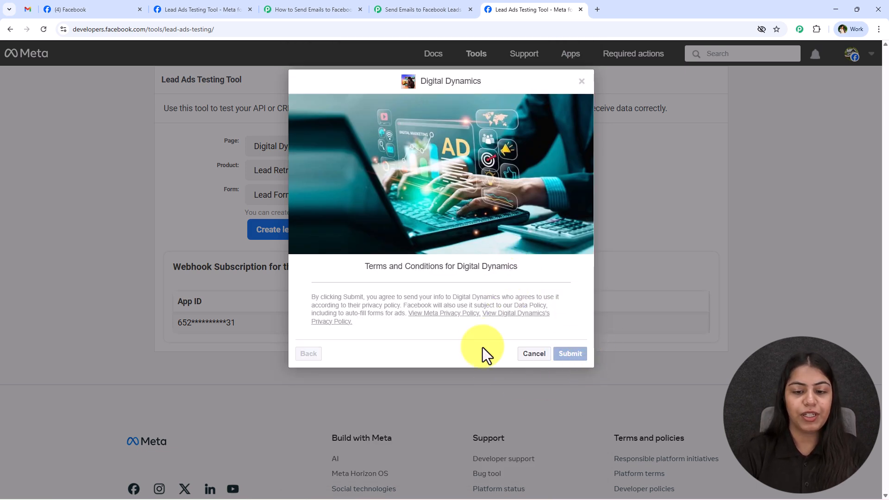
click(570, 353)
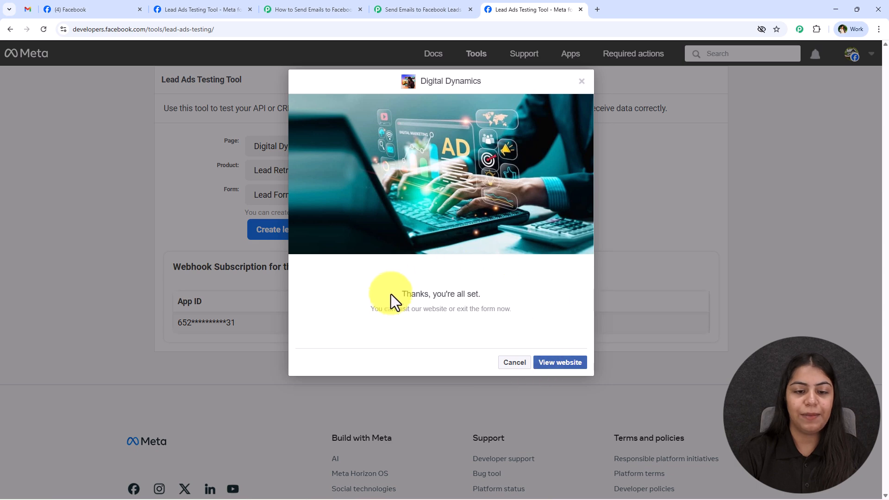
click(409, 9)
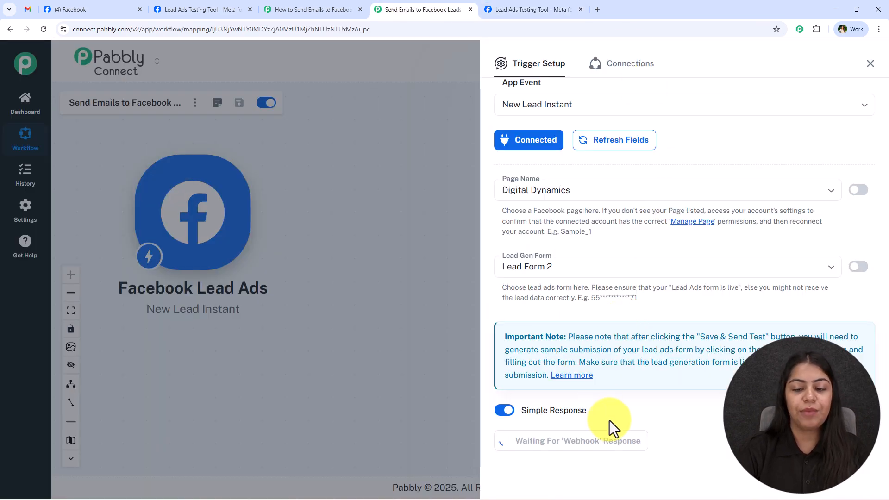
- Check the captured lead's first name, content_creation and afternoon contact time, then close Trigger Setup and view Gmail
scroll(658, 334, down, 3)
scroll(654, 338, down, 4)
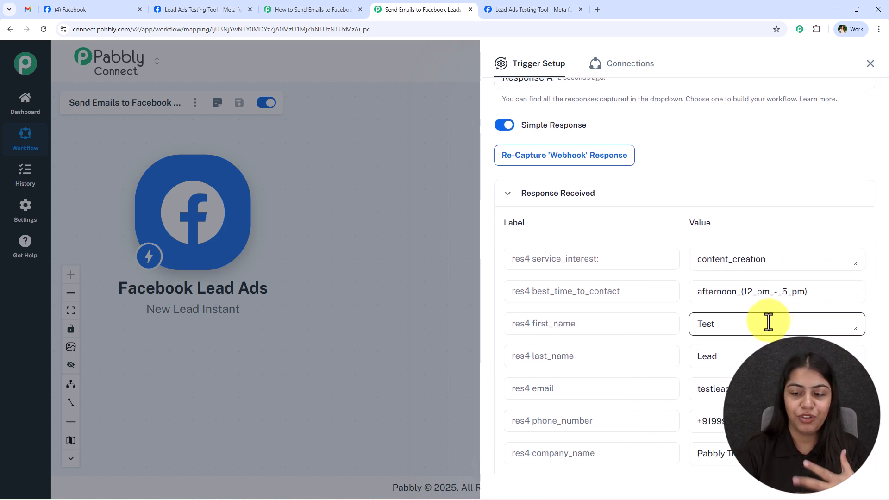
double_click(754, 323)
key(Tab)
key(Tab)
key(Tab)
key(Tab)
key(Tab)
key(Tab)
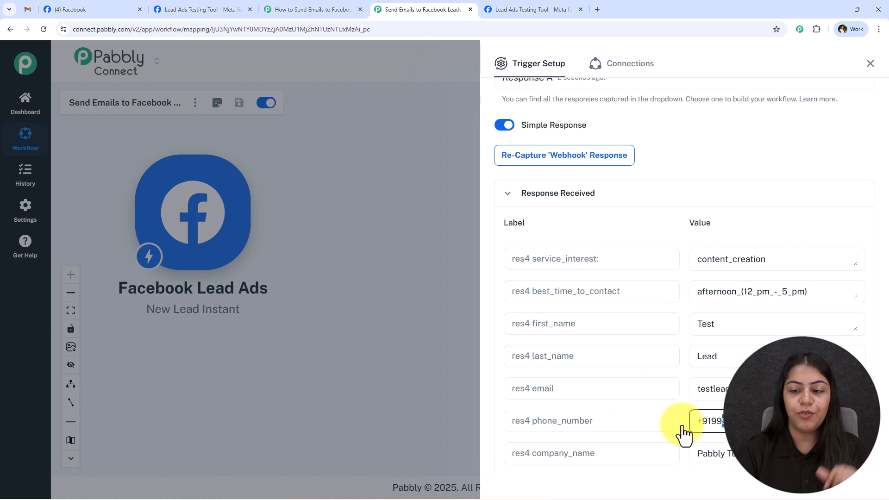
double_click(784, 260)
triple_click(754, 293)
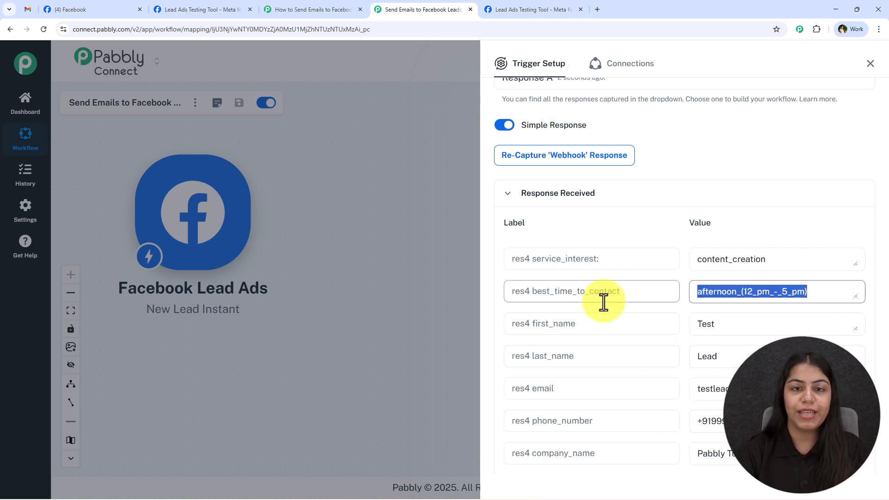
click(870, 63)
key(ctrl+1)
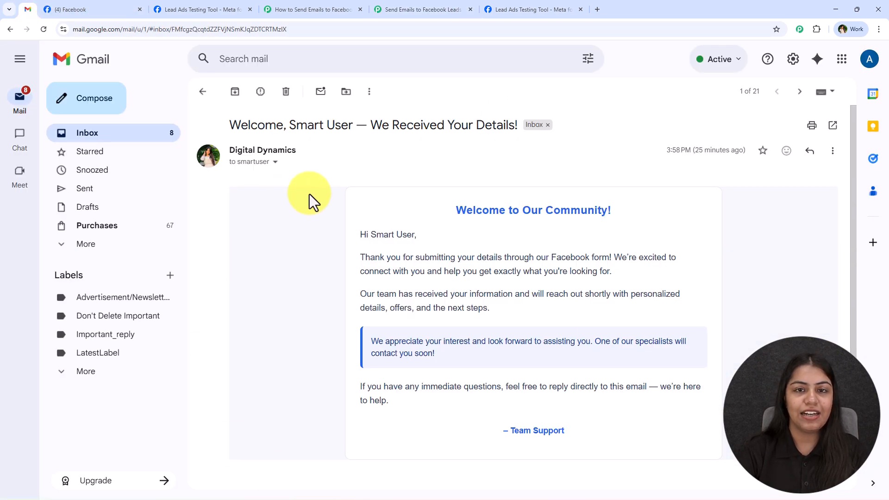
- Add a Gmail action with the Send Email event after the Facebook Lead Ads trigger
click(403, 8)
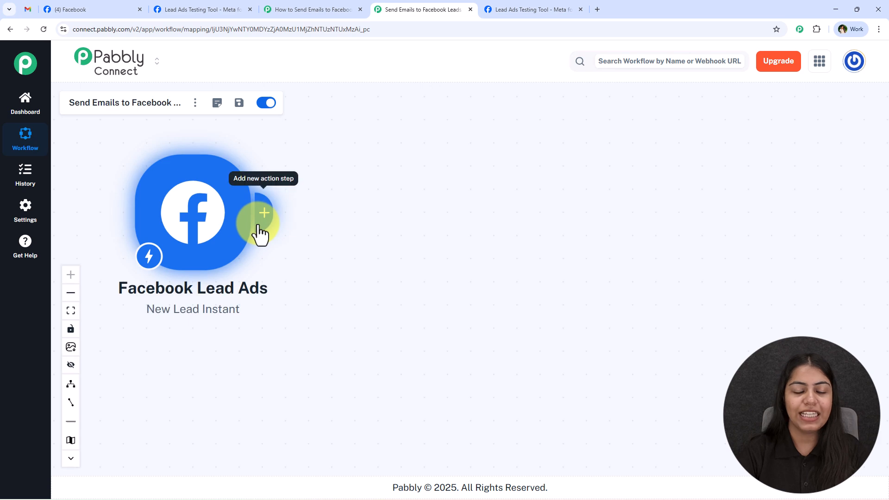
click(257, 227)
text(Gma)
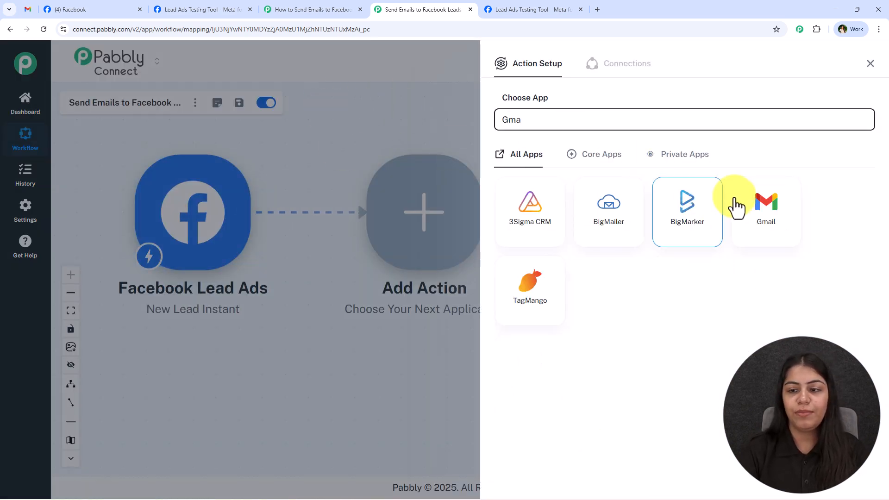
click(761, 213)
click(589, 168)
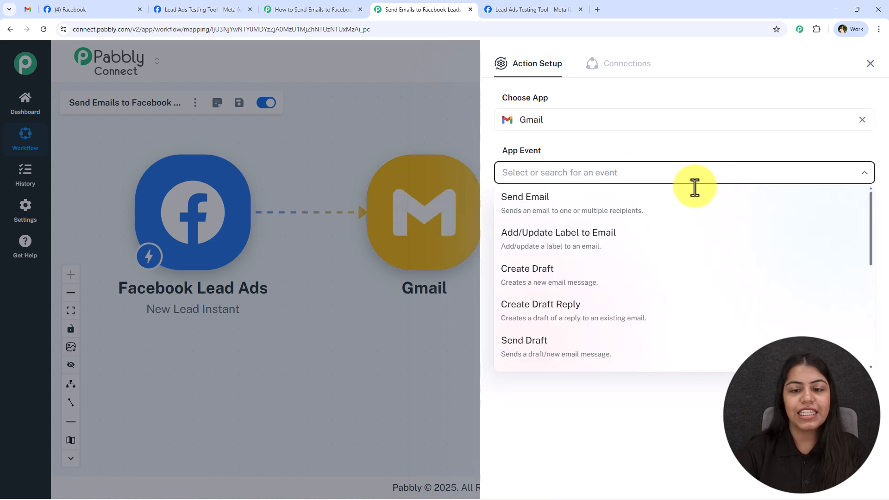
click(508, 193)
- Create a new Gmail connection by signing in with Google and allowing Pabbly Connect access
click(509, 211)
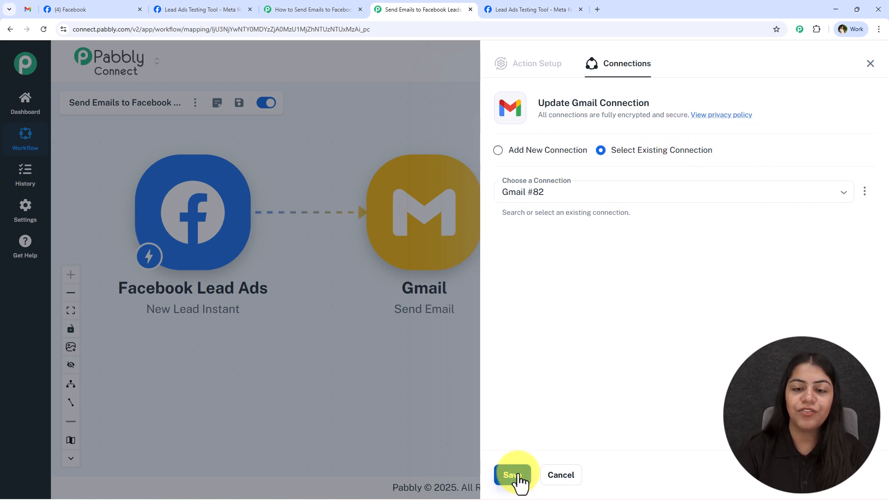
click(557, 150)
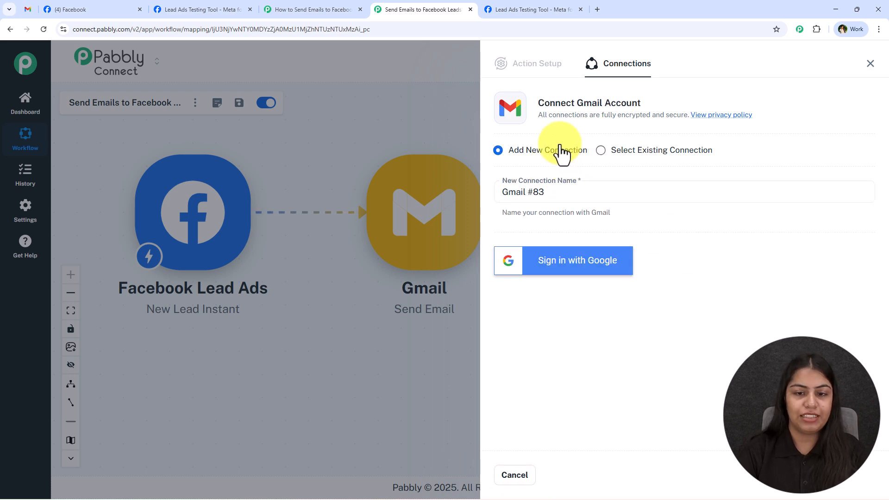
click(608, 276)
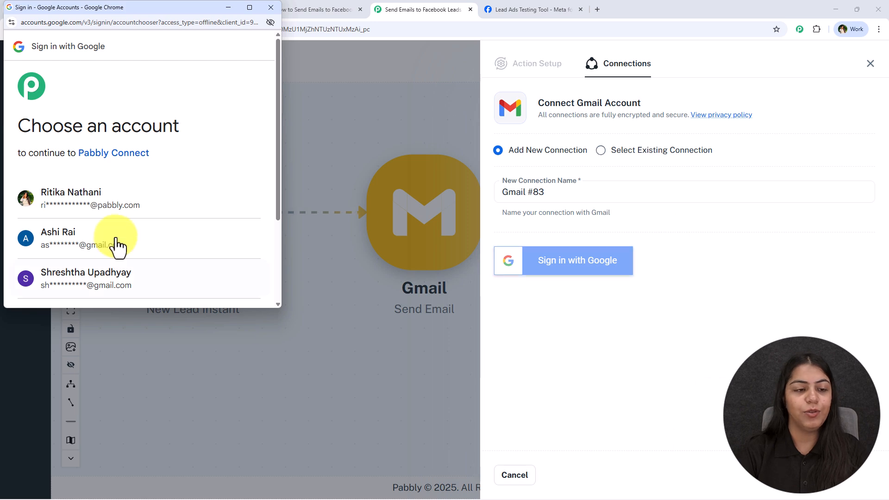
click(571, 270)
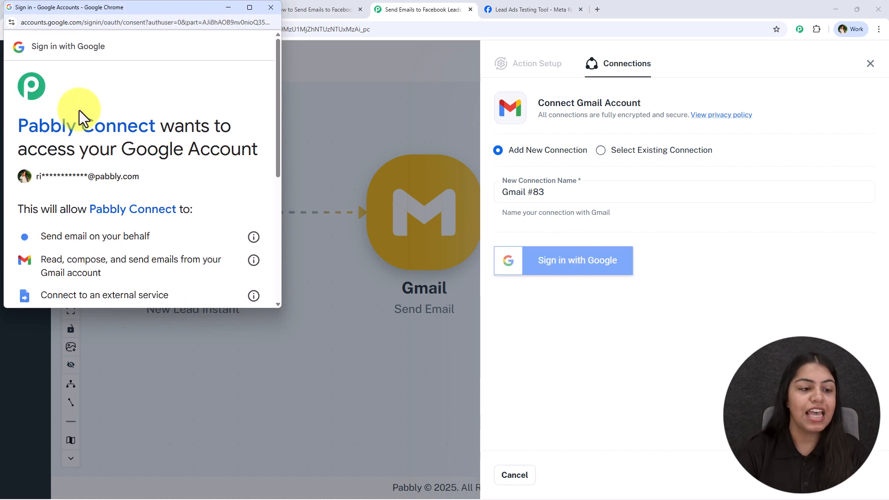
scroll(82, 130, down, 3)
scroll(82, 132, down, 3)
click(211, 254)
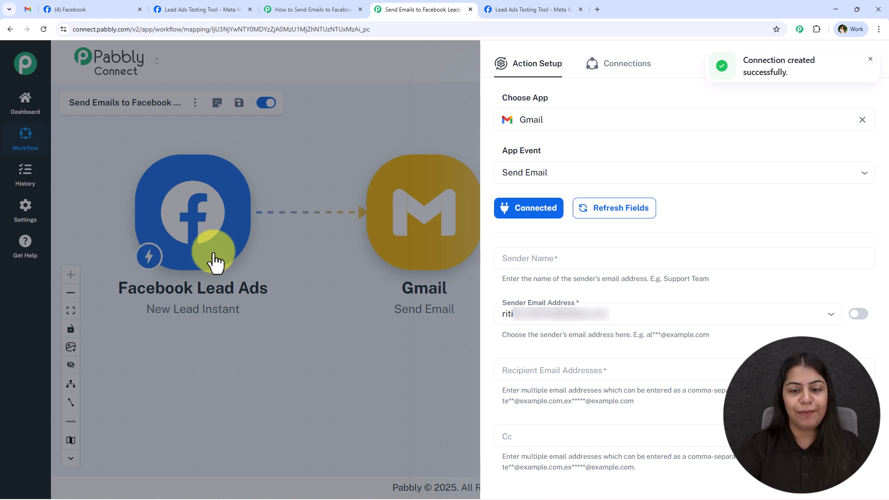
- Set Sender Name to 'Digital Dynamics', copied from Gmail, and choose the connected account as sender address
click(512, 256)
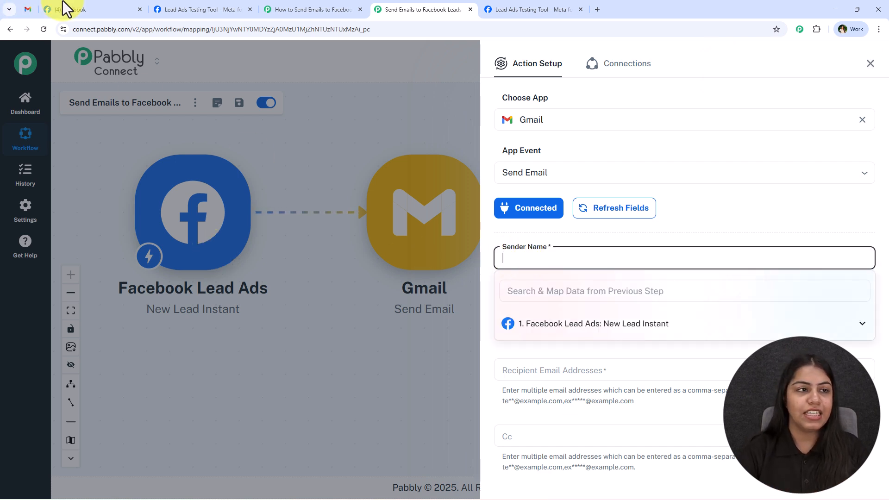
click(30, 7)
drag(229, 150, 317, 152)
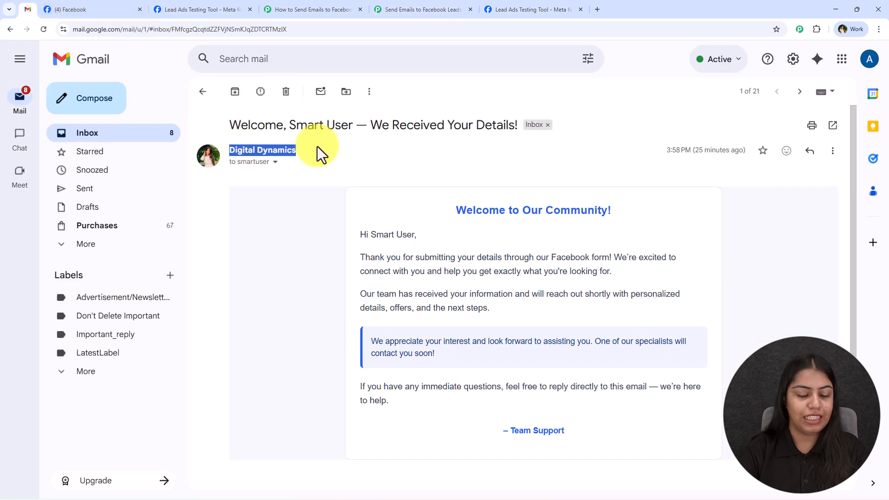
key(ctrl+c)
click(456, 8)
key(ctrl+v)
click(574, 238)
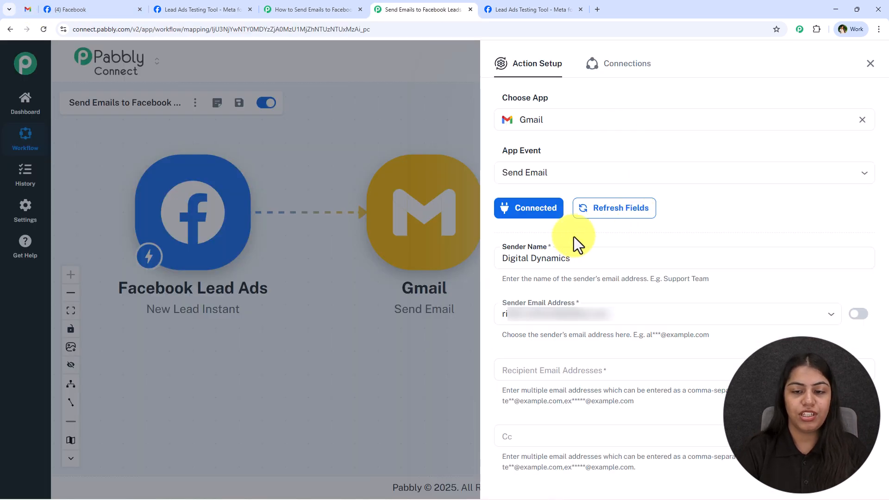
click(573, 312)
click(563, 337)
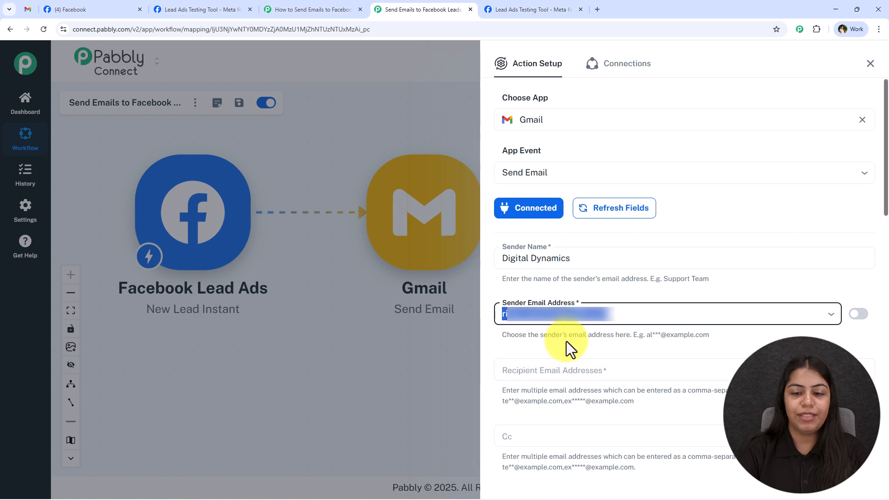
click(605, 325)
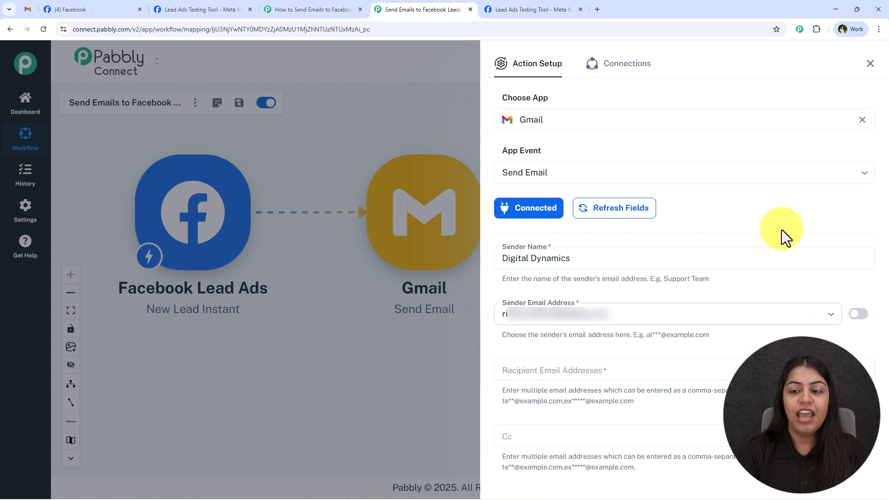
- Map the lead's captured email field from the Facebook step into Recipient Email Addresses
click(563, 371)
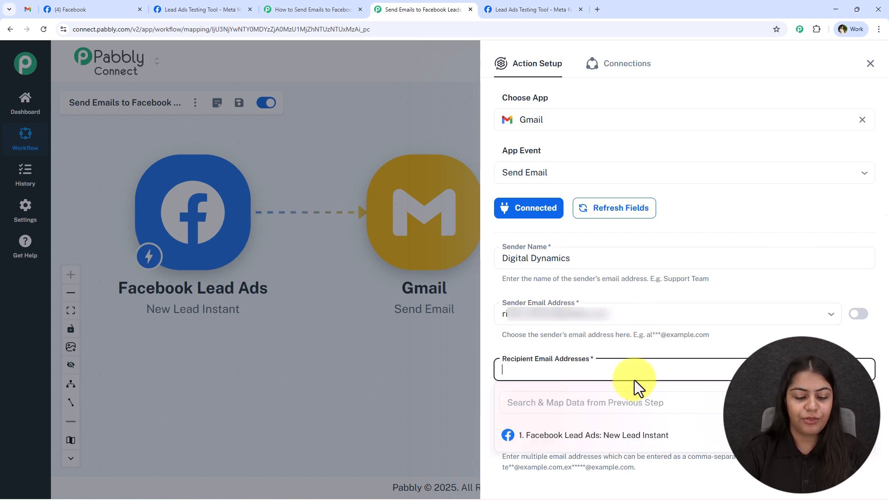
text(test)
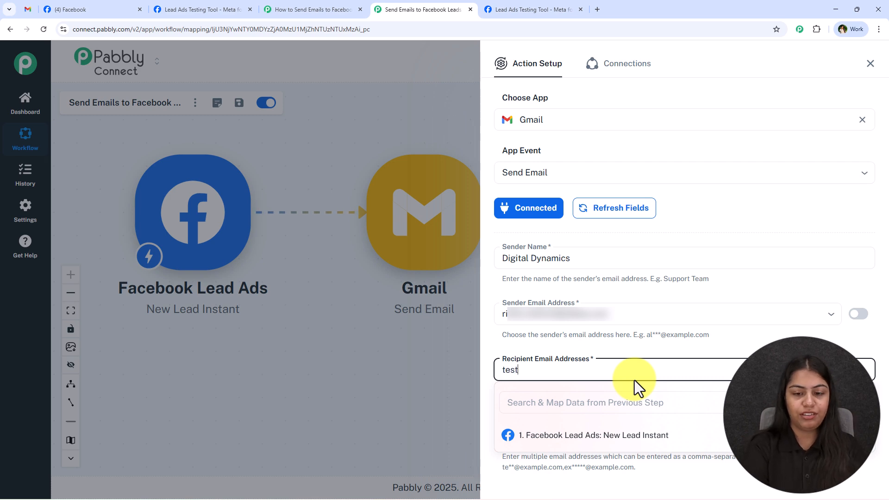
key(ctrl+a)
key(BackSpace)
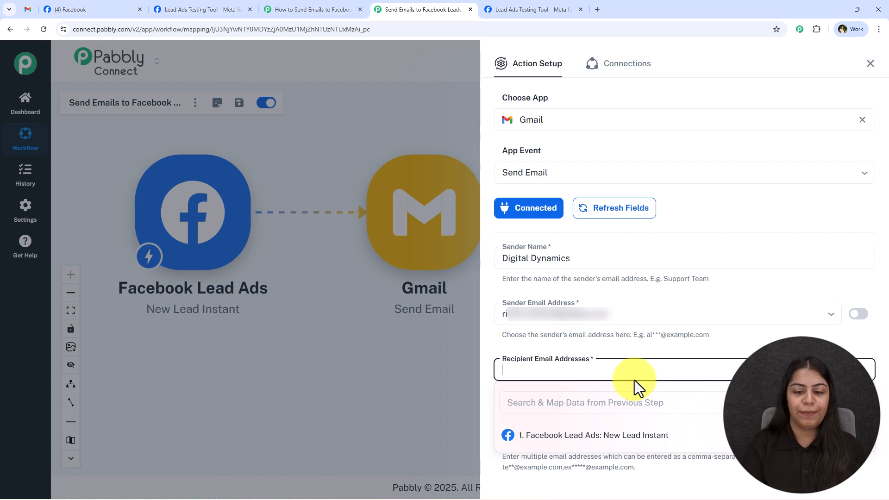
click(618, 404)
text(@)
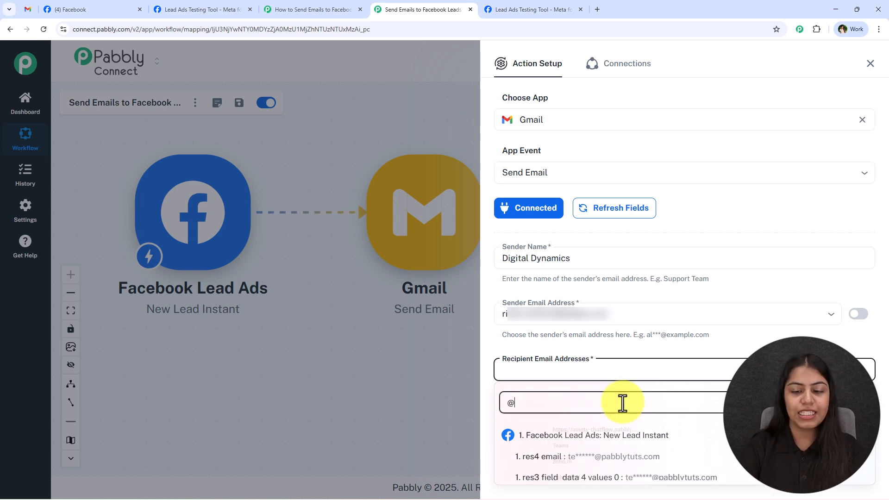
click(661, 452)
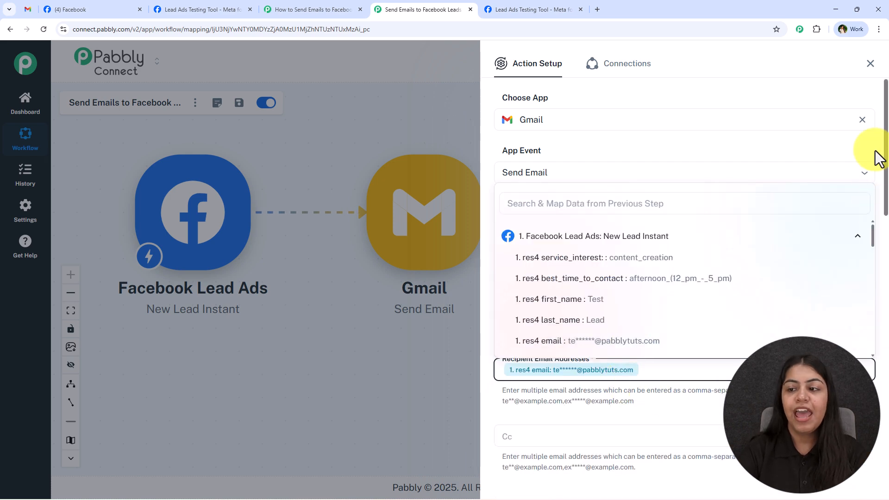
drag(885, 106, 886, 250)
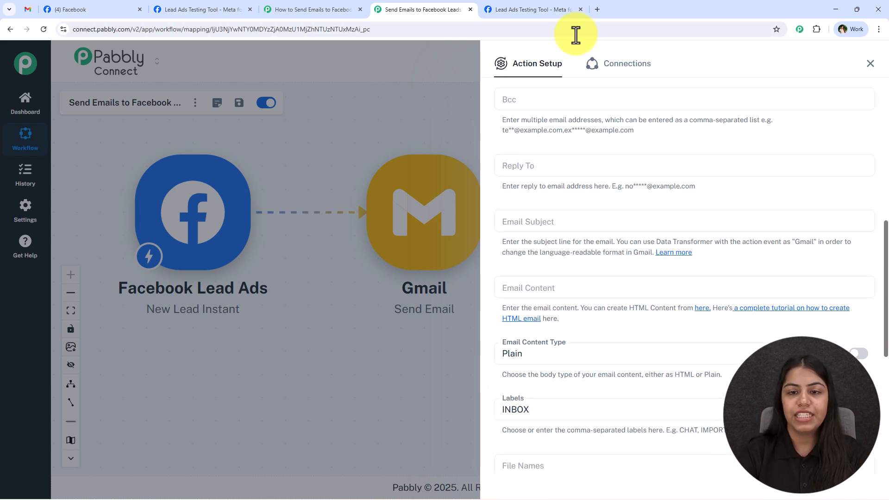
scroll(549, 210, up, 3)
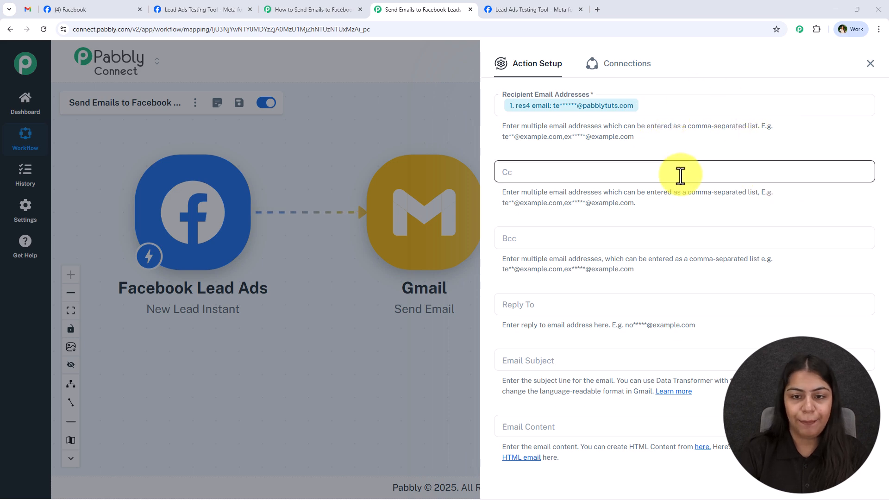
scroll(654, 180, down, 2)
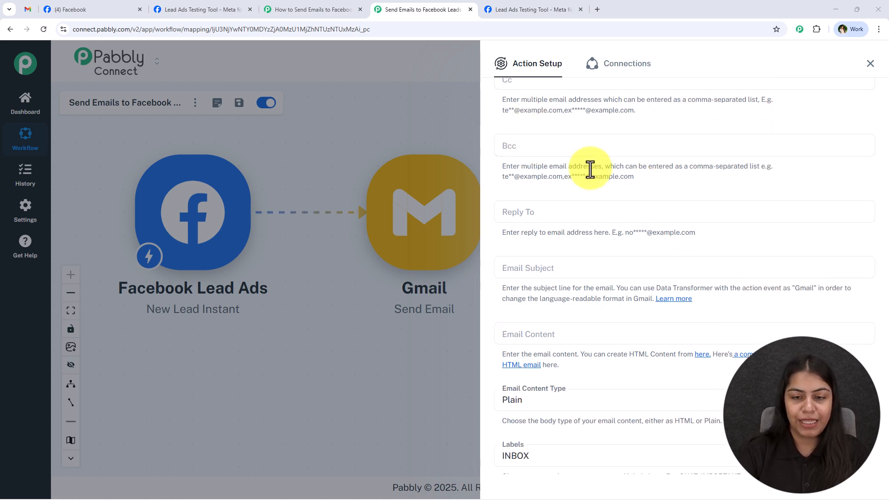
scroll(526, 134, up, 1)
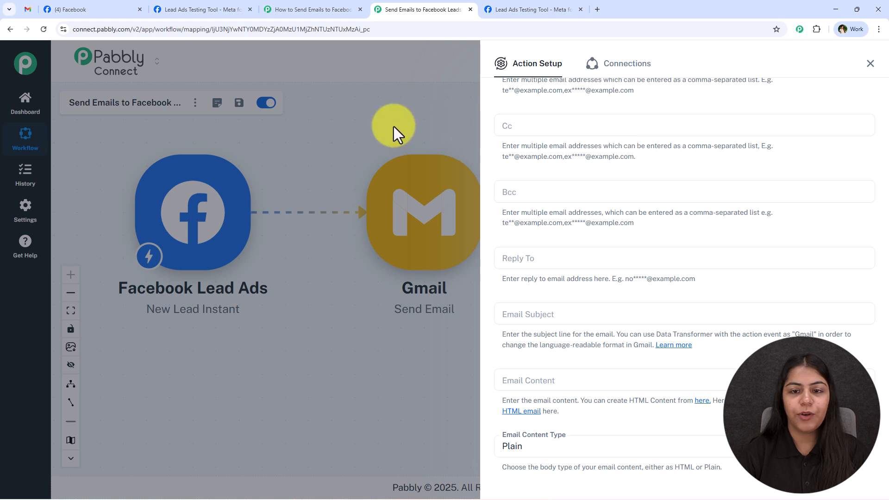
scroll(690, 293, down, 2)
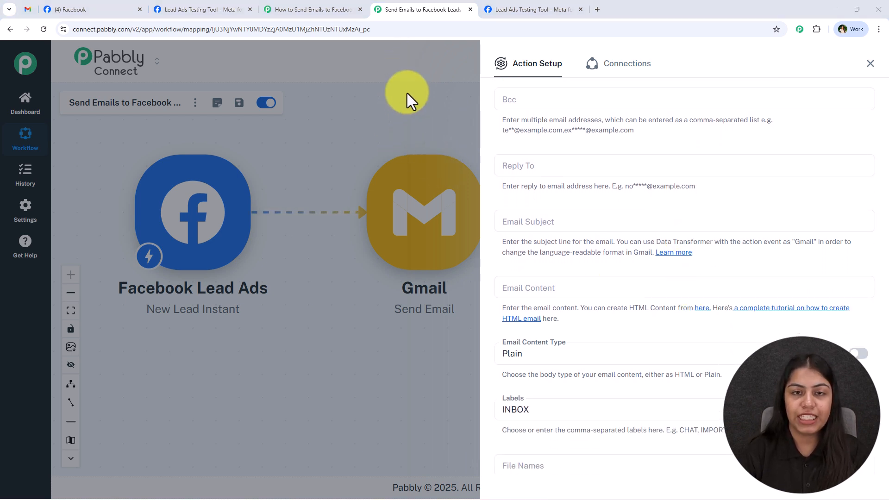
scroll(539, 222, down, 2)
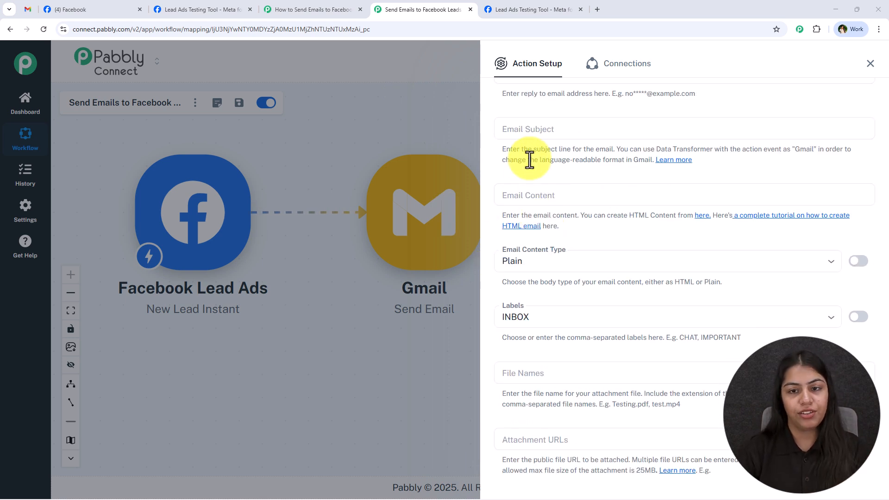
- Paste the welcome subject and replace 'Smart User' with the lead's first_name and last_name fields
click(529, 128)
key(ctrl+v)
drag(542, 130, 594, 130)
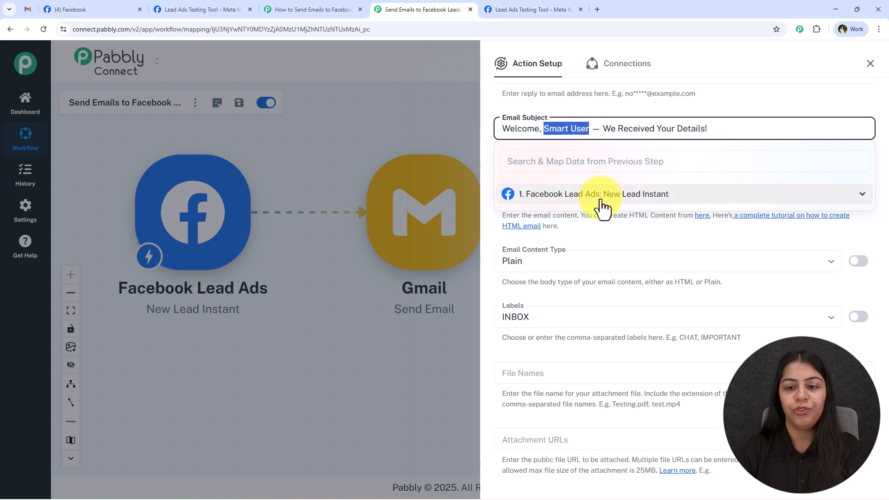
click(599, 203)
click(593, 262)
click(602, 278)
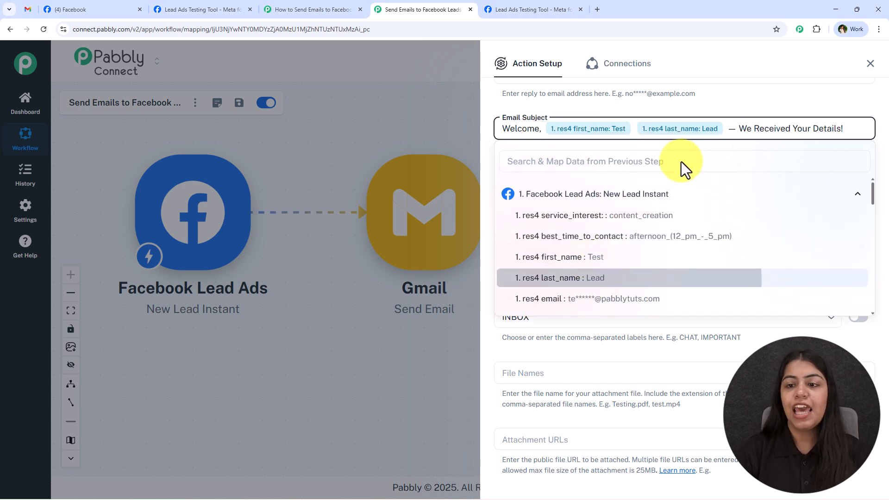
click(778, 115)
- Paste the HTML welcome body into Email Content, undoing an accidental edit
click(550, 197)
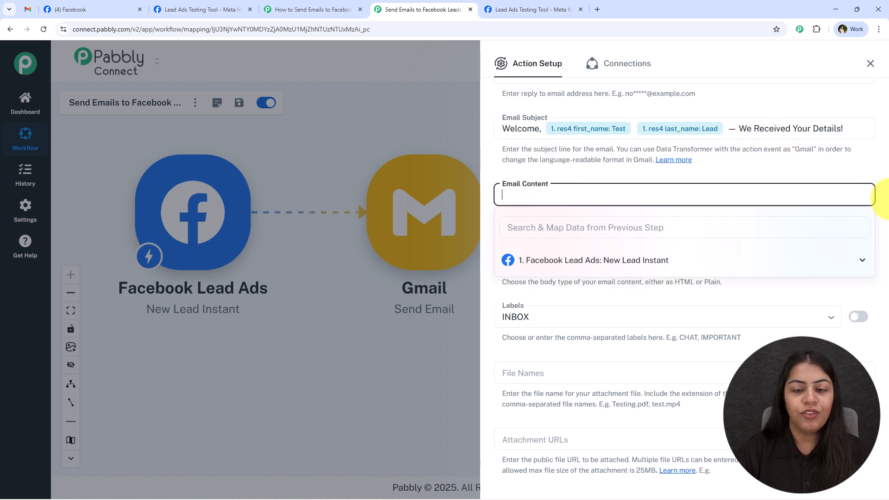
key(ctrl+v)
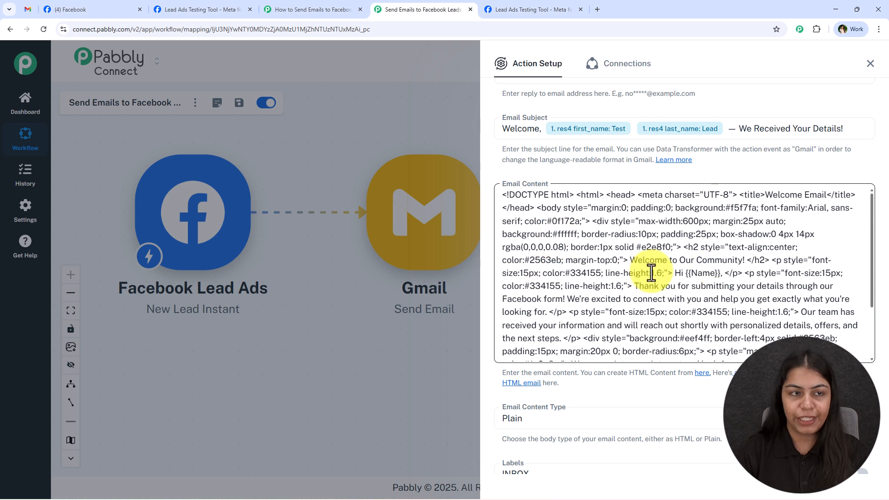
click(34, 9)
drag(318, 210, 613, 429)
click(395, 403)
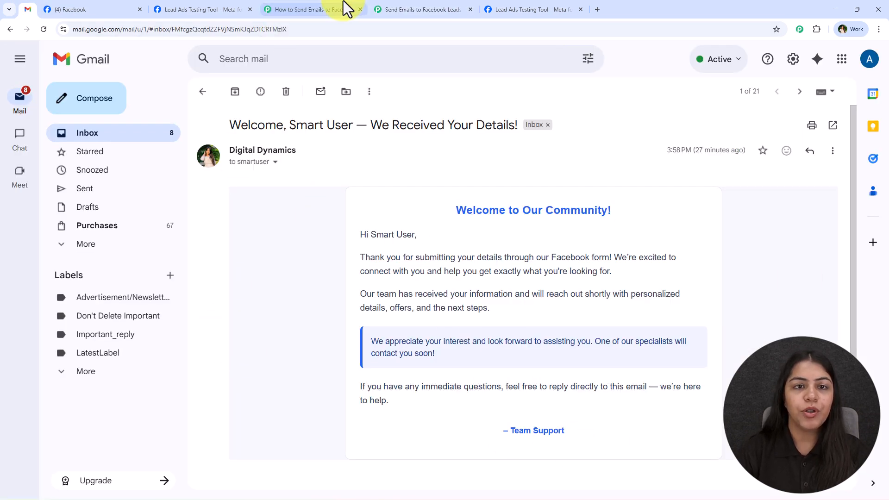
click(372, 7)
click(572, 269)
key(ctrl+a)
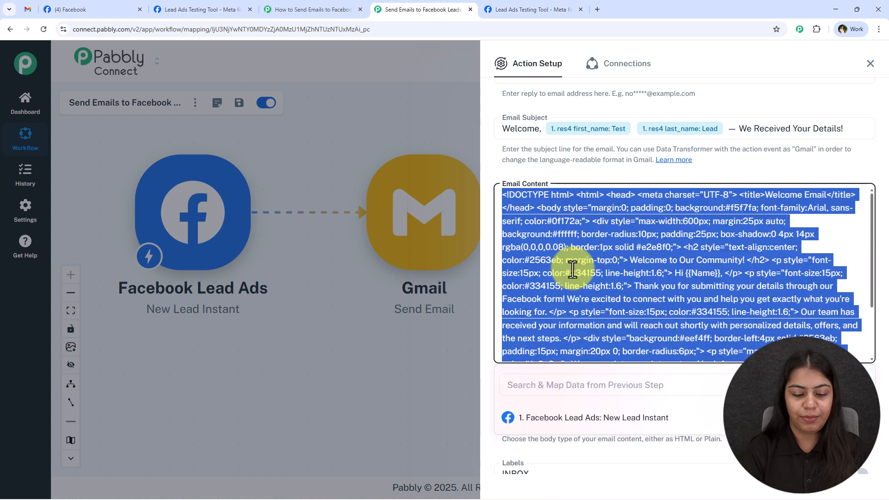
text(he)
key(ctrl+z)
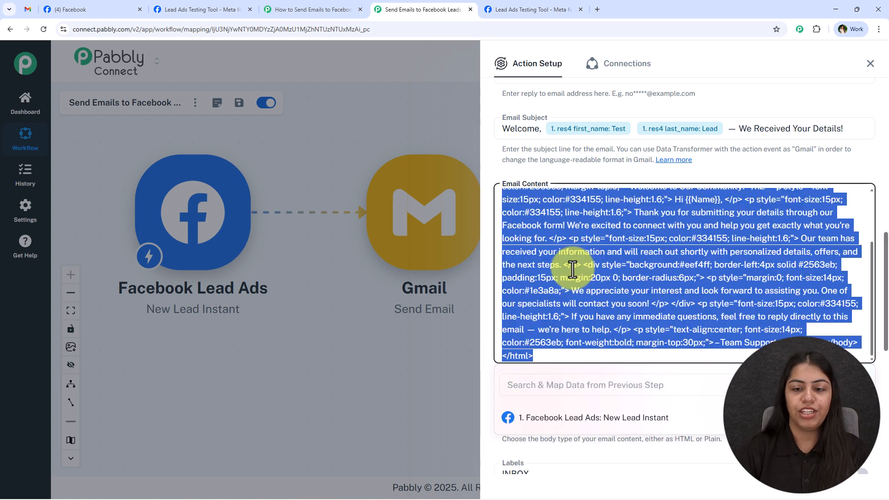
click(573, 269)
scroll(570, 291, up, 2)
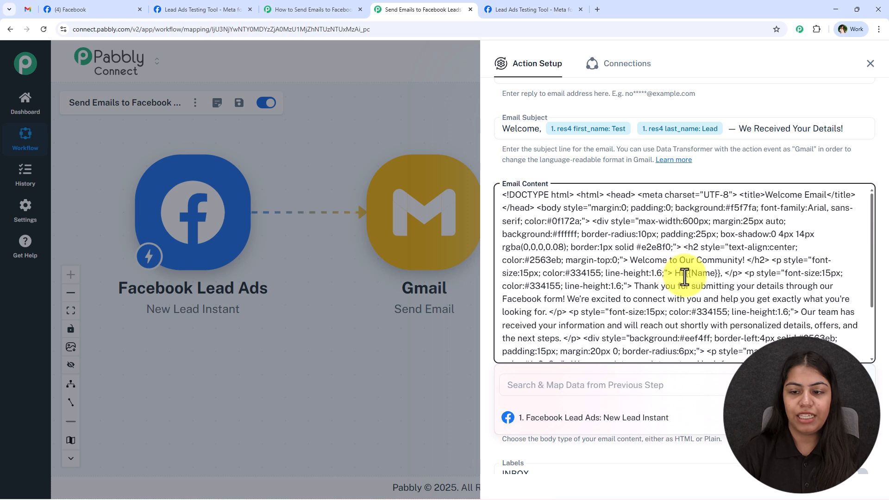
- Replace the {{Name}} placeholder after 'Hi' with the lead's first_name and last_name fields
drag(685, 273, 719, 277)
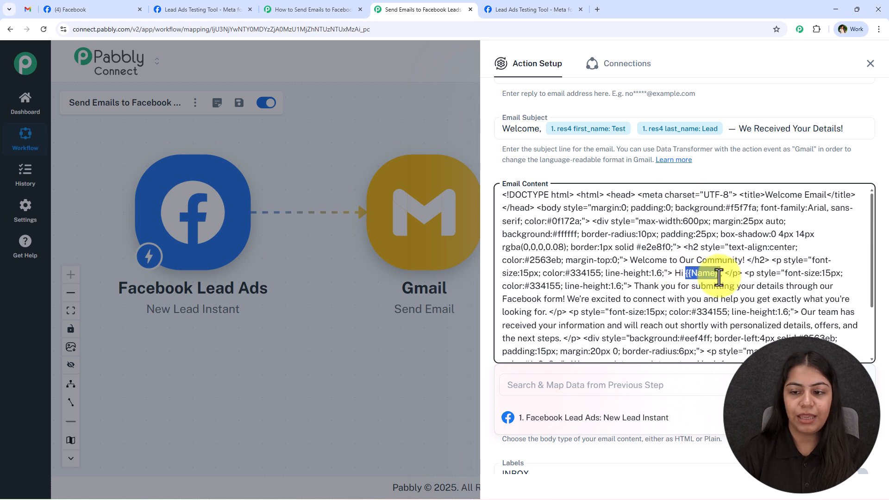
click(618, 419)
scroll(593, 440, down, 1)
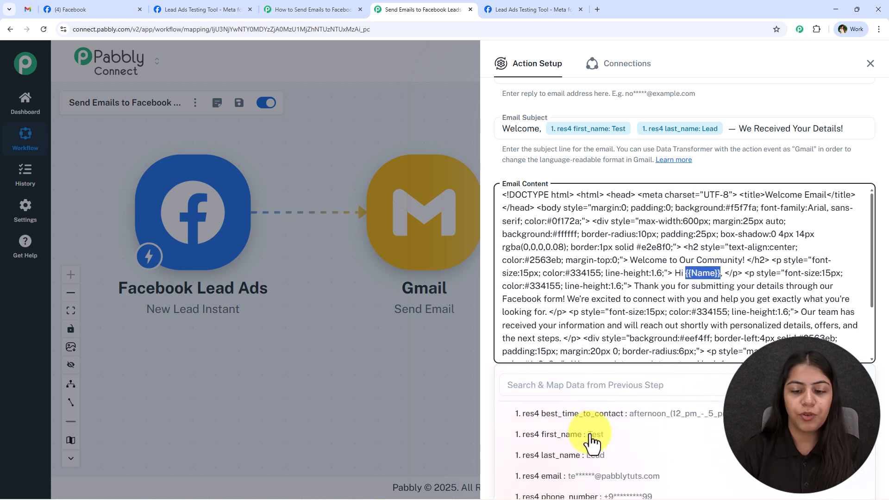
click(597, 437)
click(604, 457)
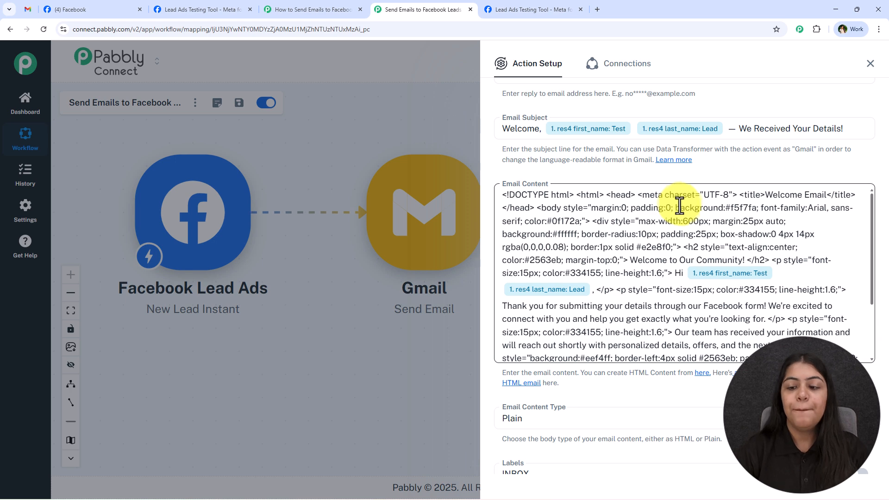
scroll(678, 205, down, 2)
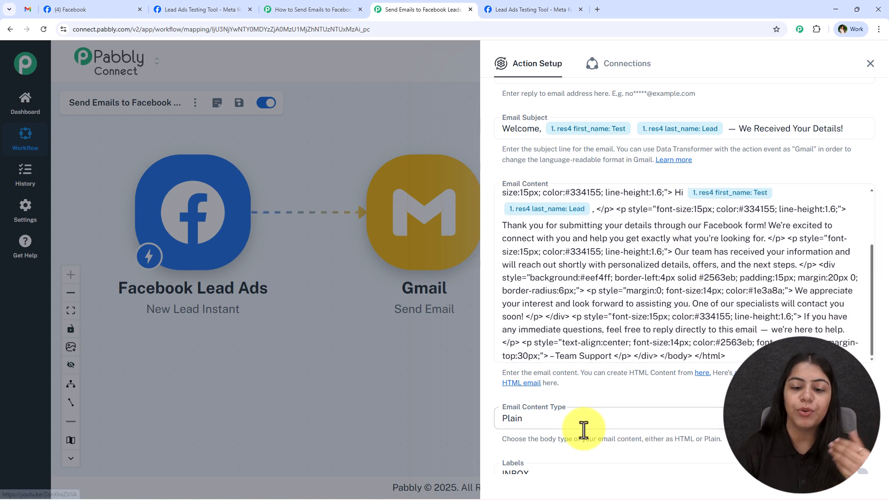
scroll(559, 452, down, 3)
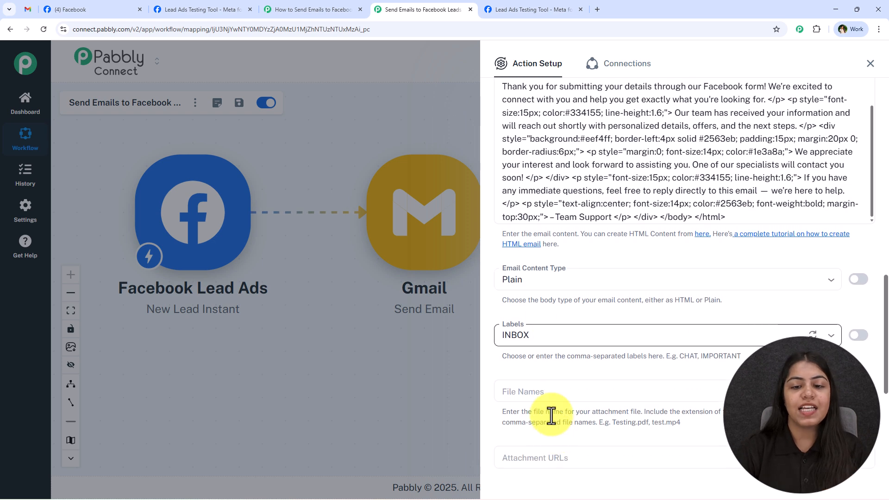
- Set Email Content Type to HTML and keep the Labels as INBOX
click(515, 282)
click(516, 326)
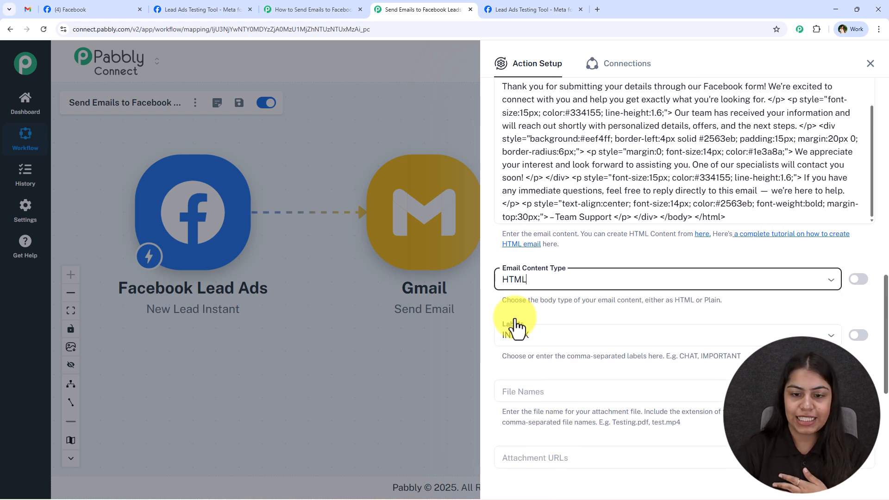
scroll(524, 310, down, 2)
click(549, 246)
click(550, 244)
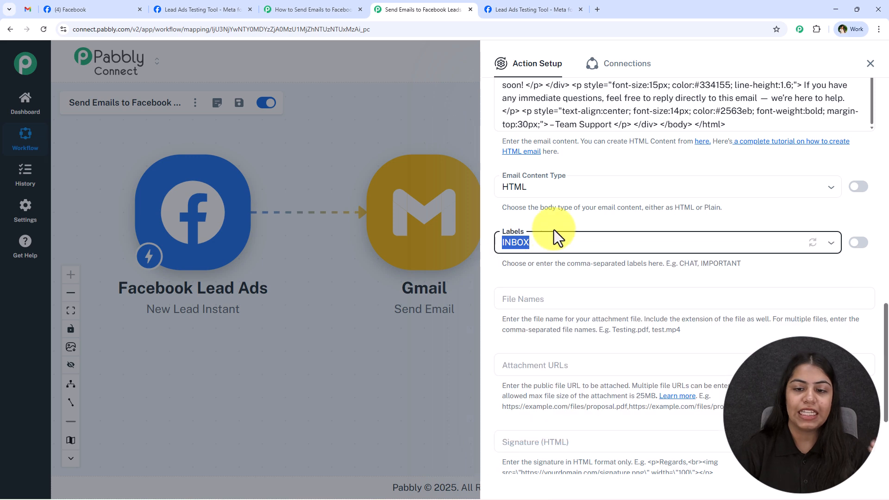
scroll(526, 303, down, 3)
click(528, 305)
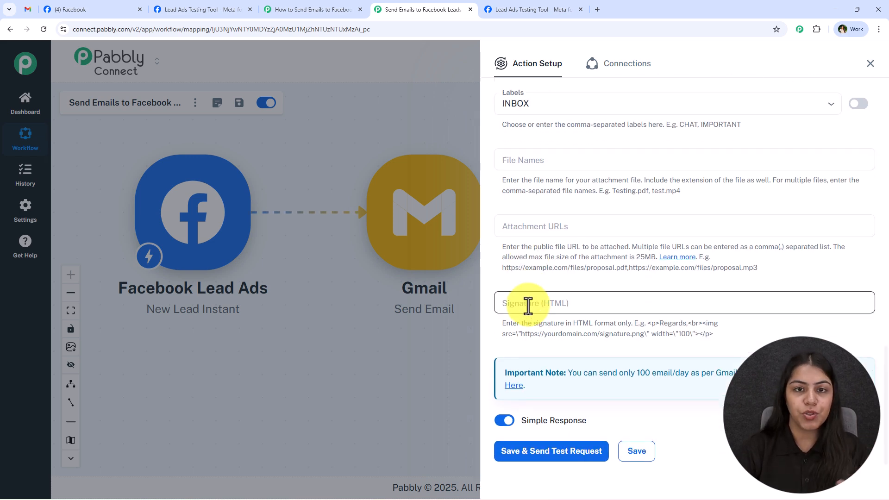
click(551, 226)
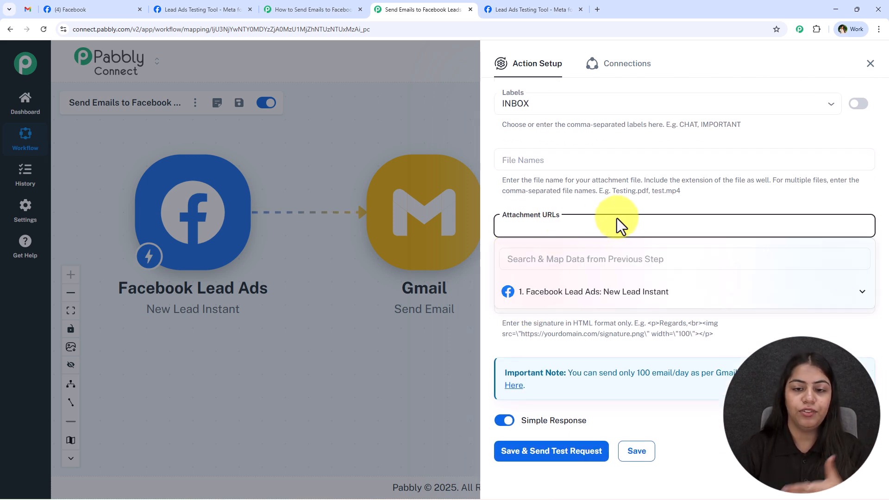
click(541, 159)
click(562, 143)
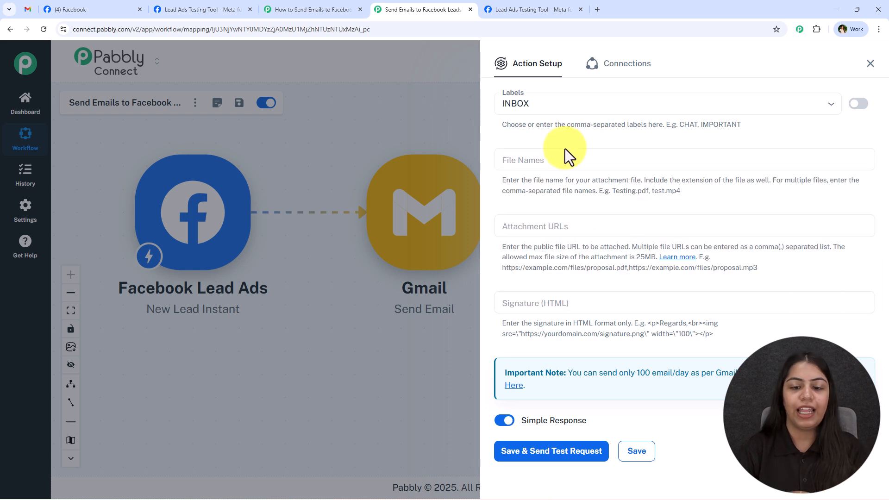
- Save the Gmail step, send a test request, and close the Action Setup panel
click(550, 304)
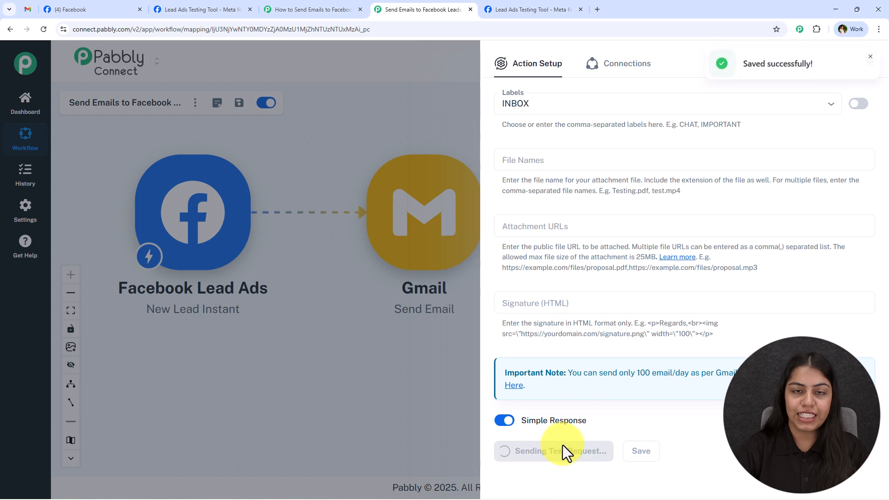
scroll(567, 401, down, 7)
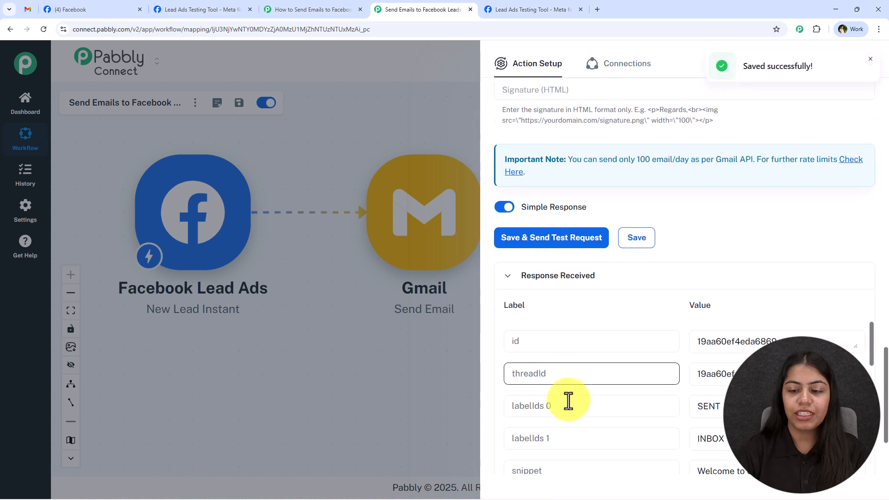
click(875, 70)
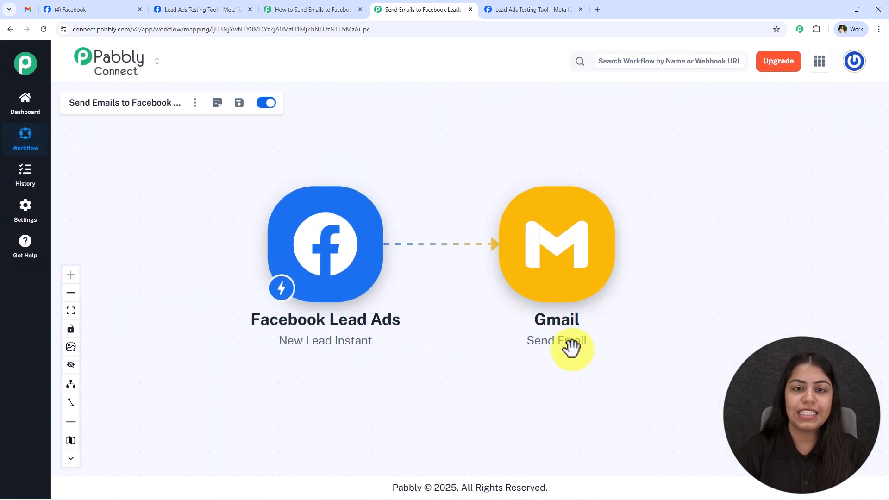
- Open the new 'Welcome, Test Lead' email in Gmail and compare it with the earlier 'Smart User' one
click(36, 6)
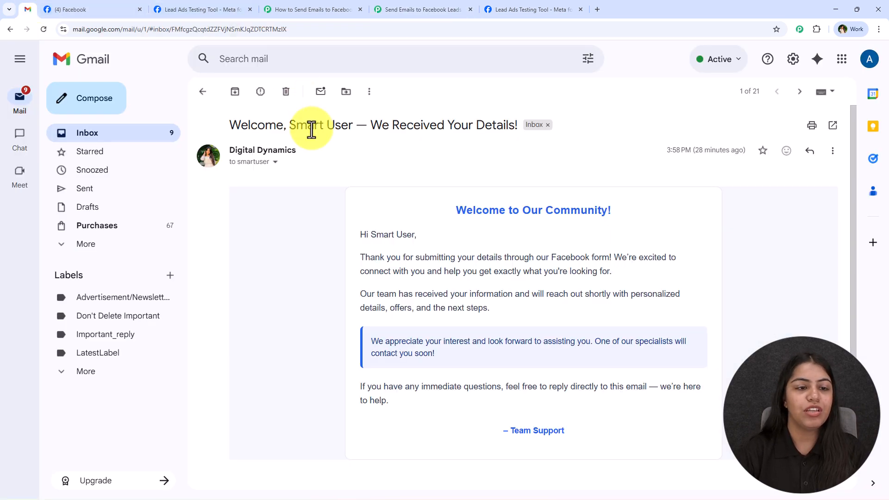
click(203, 92)
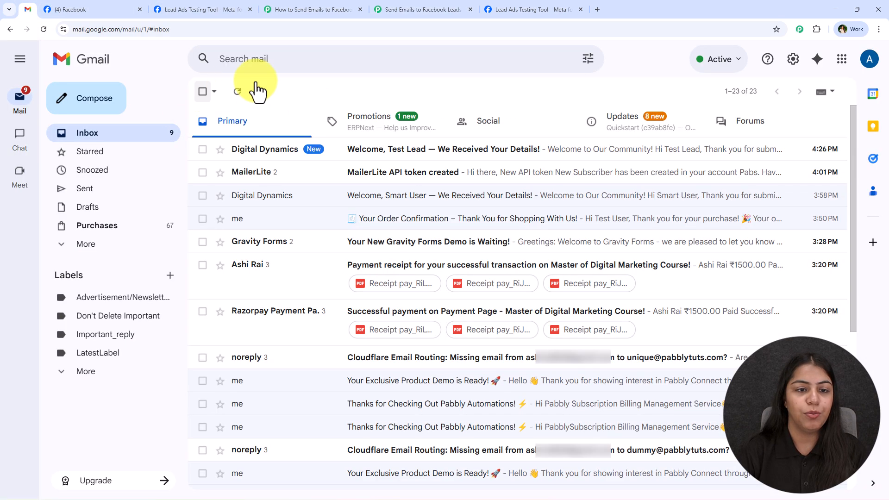
click(461, 148)
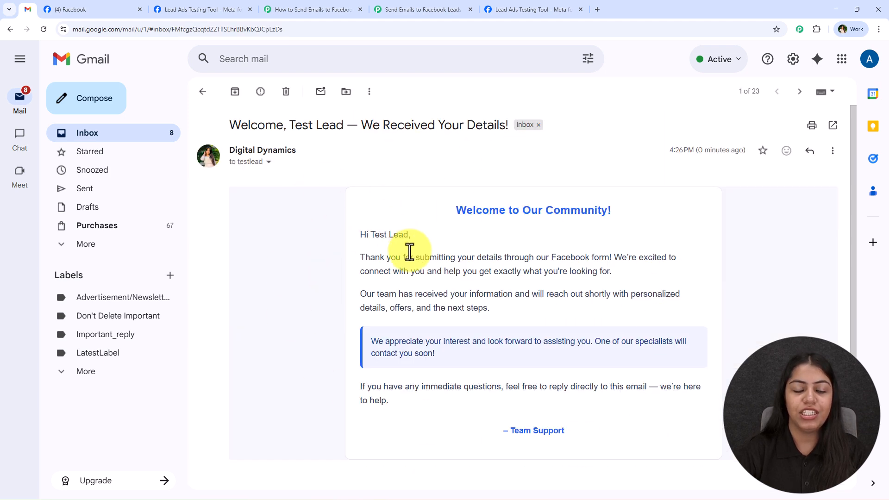
drag(354, 218, 417, 237)
click(203, 91)
click(321, 195)
click(203, 91)
click(402, 149)
- Move the Gmail step on the Pabbly canvas, then show the received email again
click(377, 11)
drag(476, 337, 523, 356)
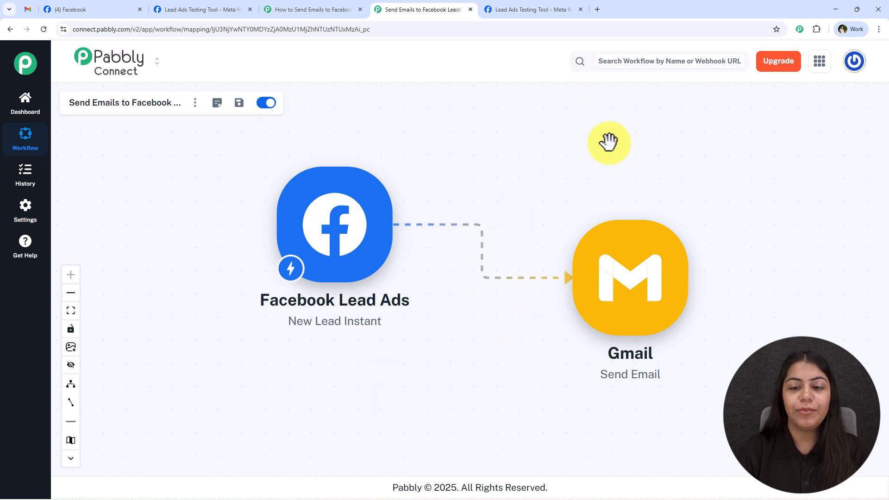
click(28, 10)
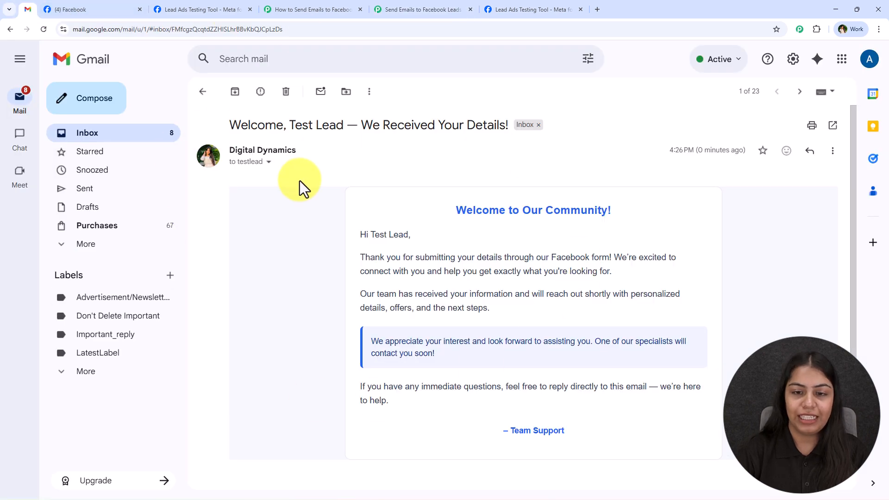
- Show the finished Facebook Lead Ads to Gmail Send Email workflow in Pabbly Connect
click(386, 7)
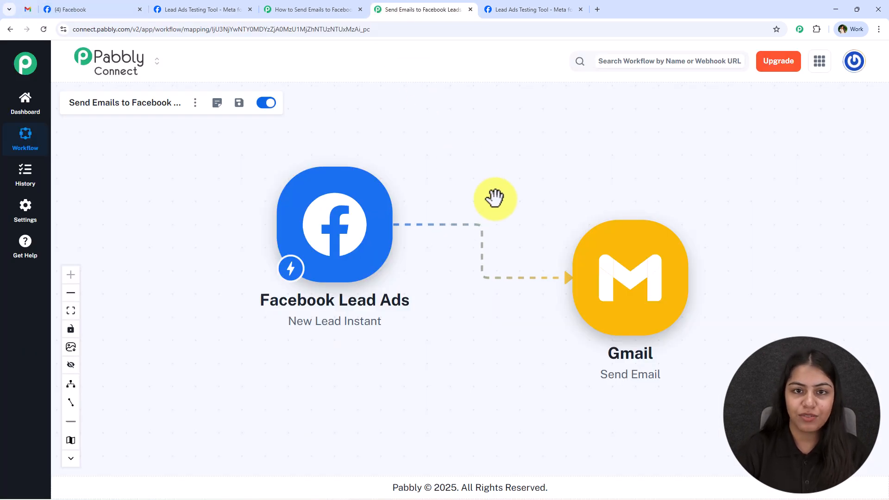